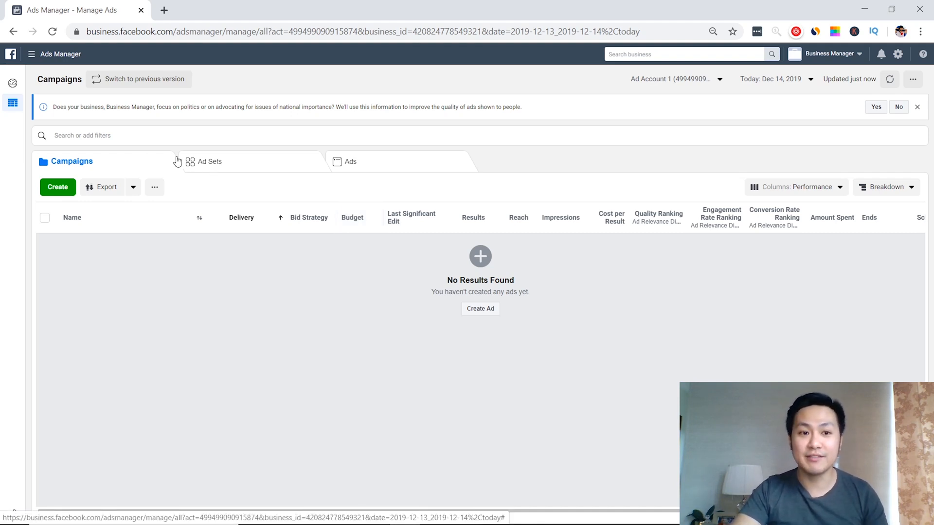
# Step: Look through the ad account's Ads, Ad Sets and Campaigns levels
pyautogui.click(371, 169)
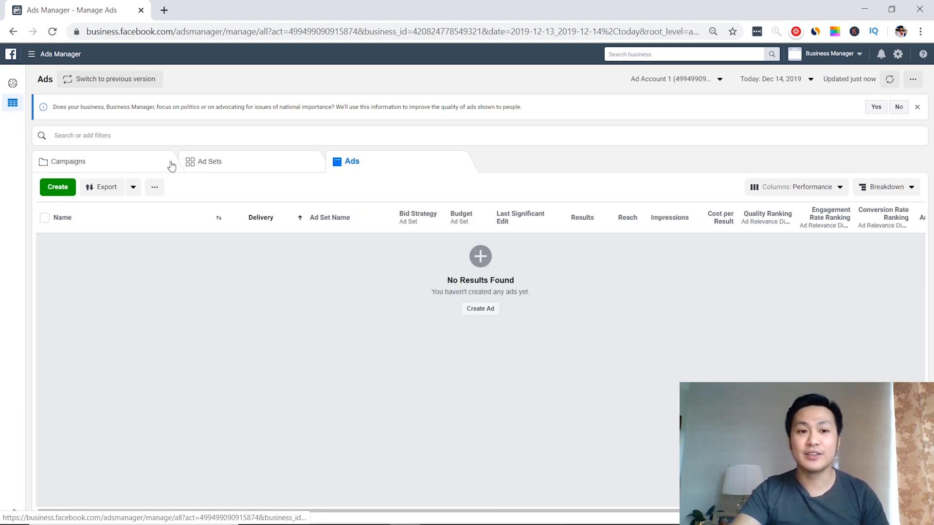
pyautogui.click(213, 164)
pyautogui.click(122, 168)
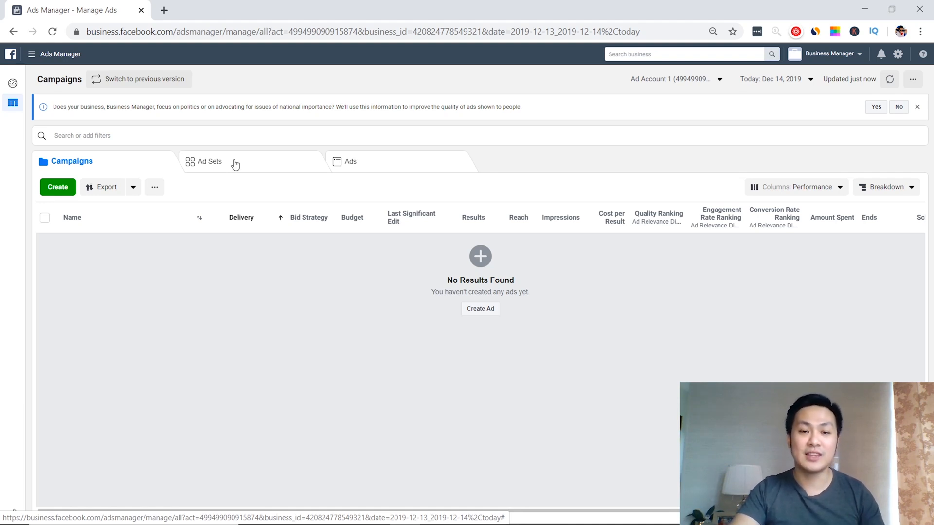
pyautogui.click(349, 171)
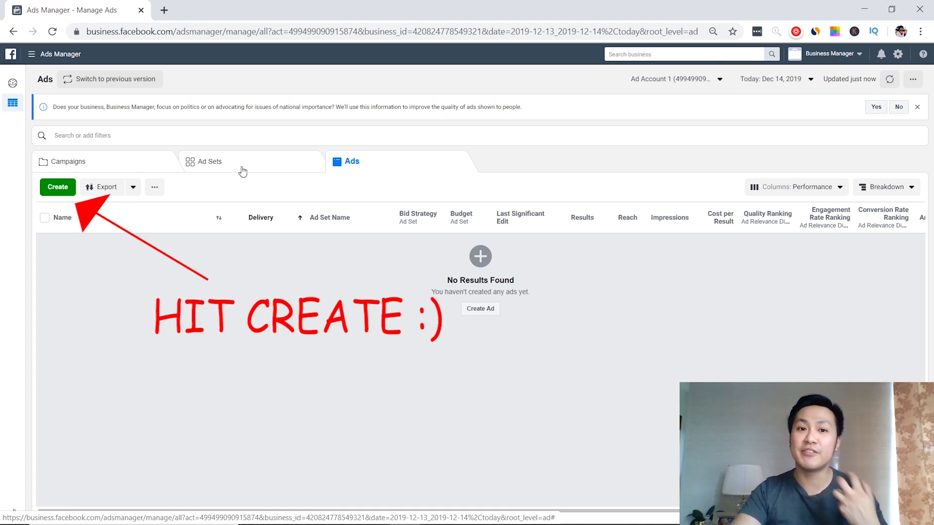
pyautogui.click(137, 169)
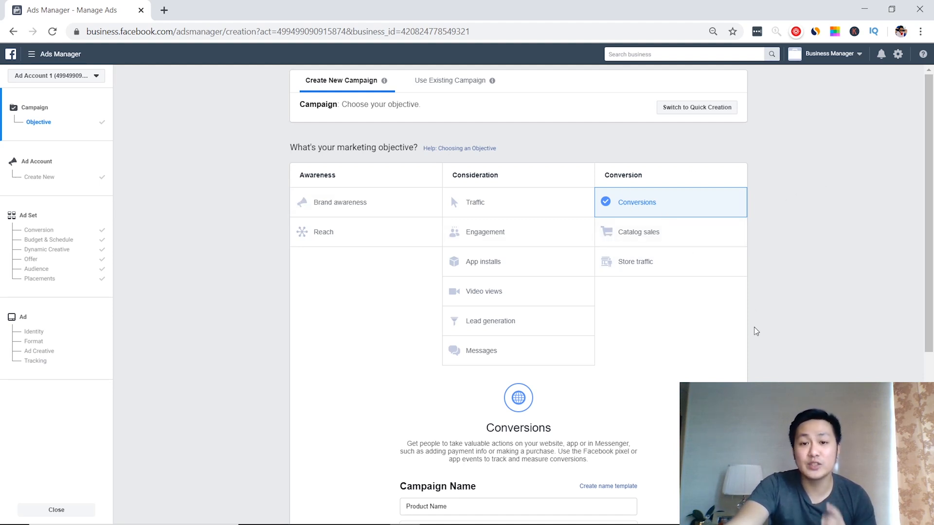
# Step: Review the new campaign's settings beneath the Conversions objective
pyautogui.scroll(-5, 757, 331)
pyautogui.moveTo(482, 241); pyautogui.dragTo(302, 238)
pyautogui.click(322, 236)
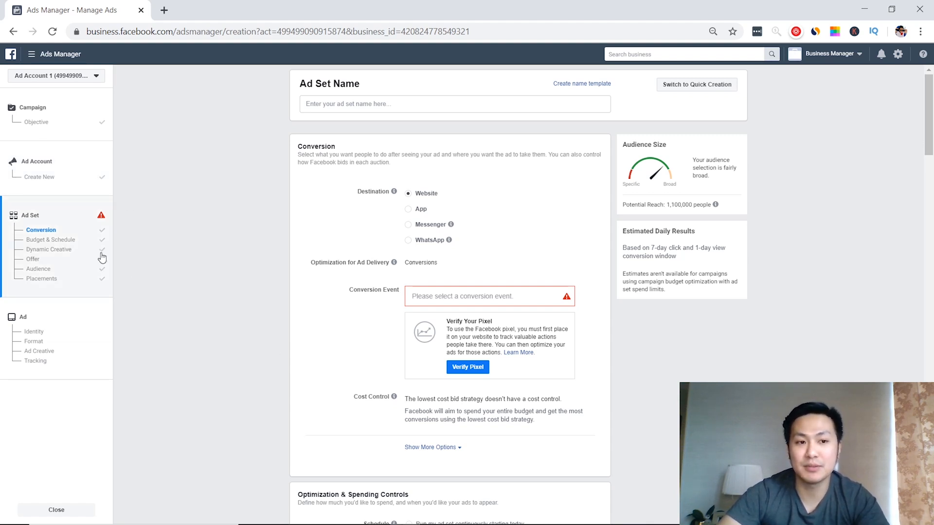
# Step: Choose Purchase as the ad set's conversion event
pyautogui.moveTo(478, 305)
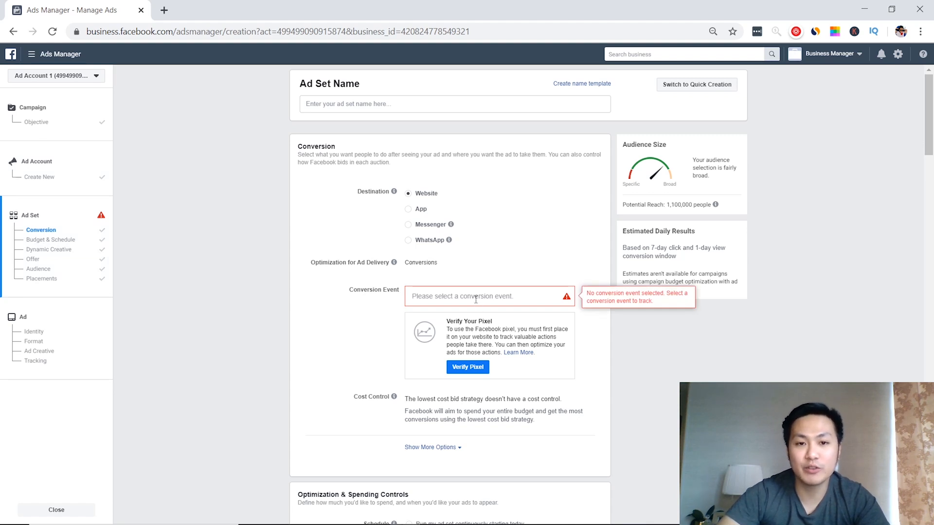
pyautogui.click(476, 297)
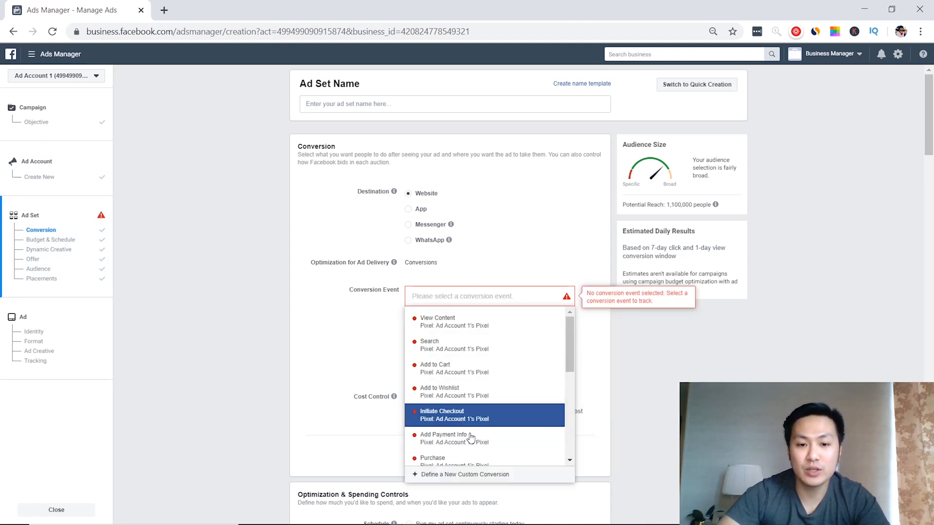
pyautogui.click(452, 459)
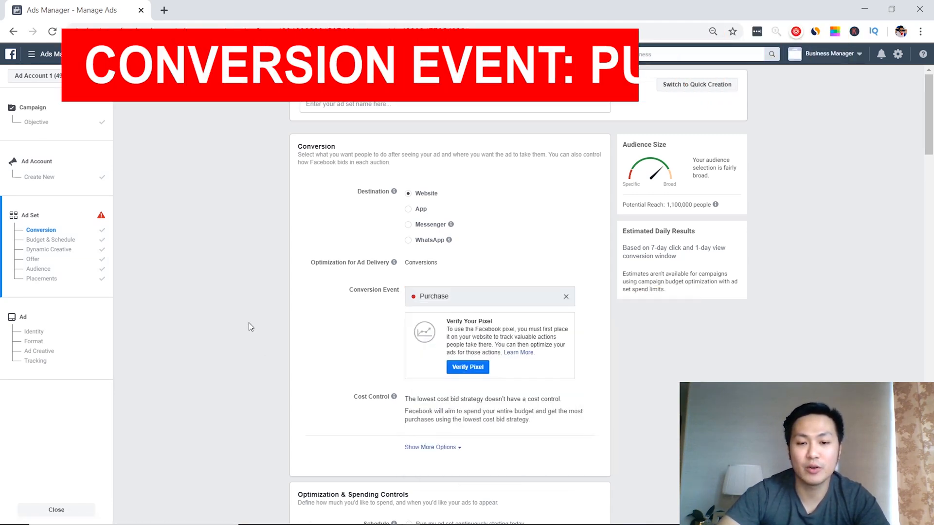
# Step: Reveal the additional conversion options and examine the conversion window, schedule and ad set spend limits
pyautogui.scroll(-1, 341, 321)
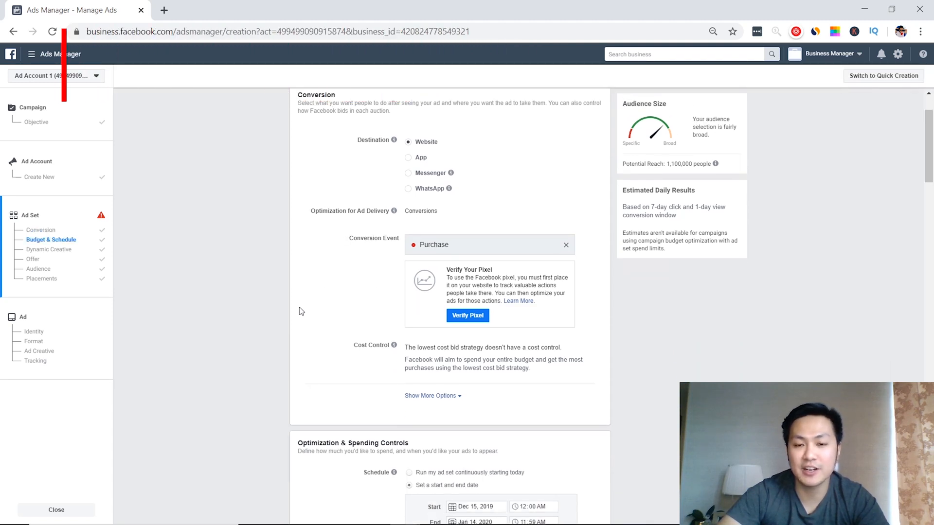
pyautogui.scroll(-1, 418, 262)
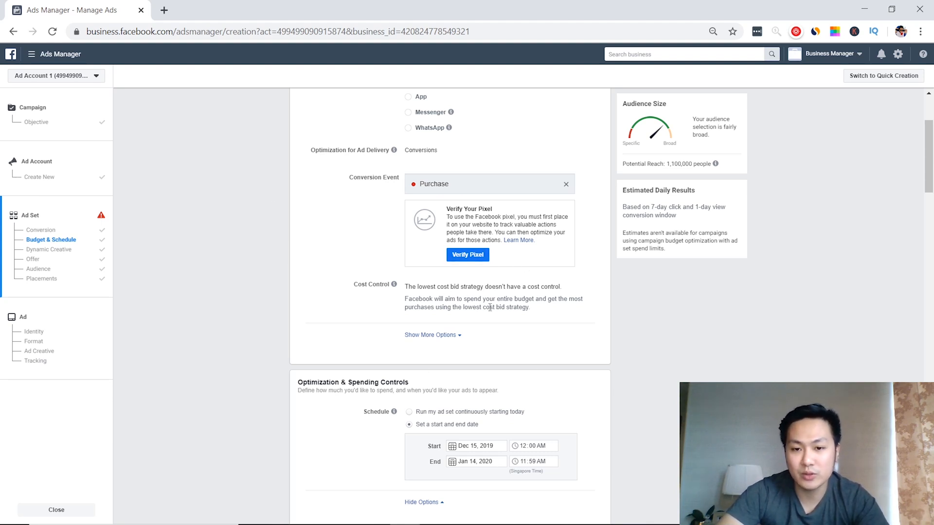
pyautogui.click(431, 336)
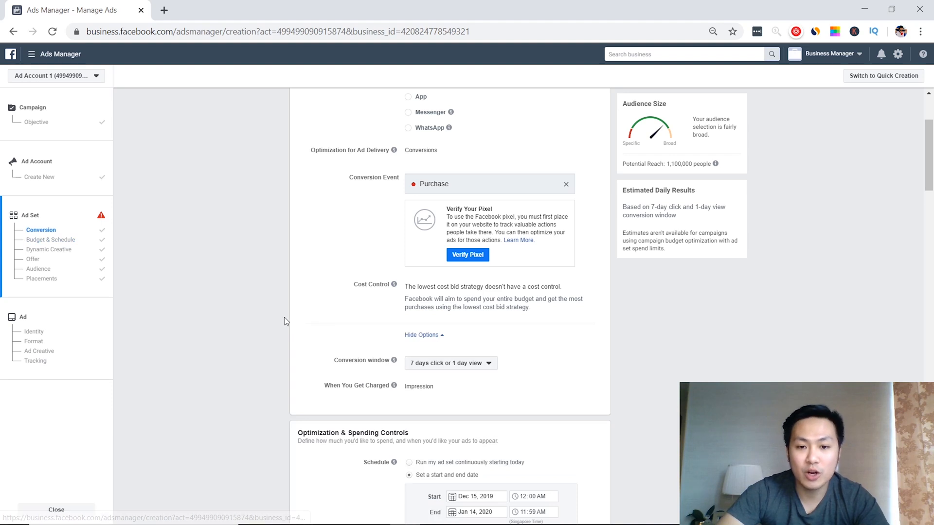
pyautogui.scroll(-1, 284, 317)
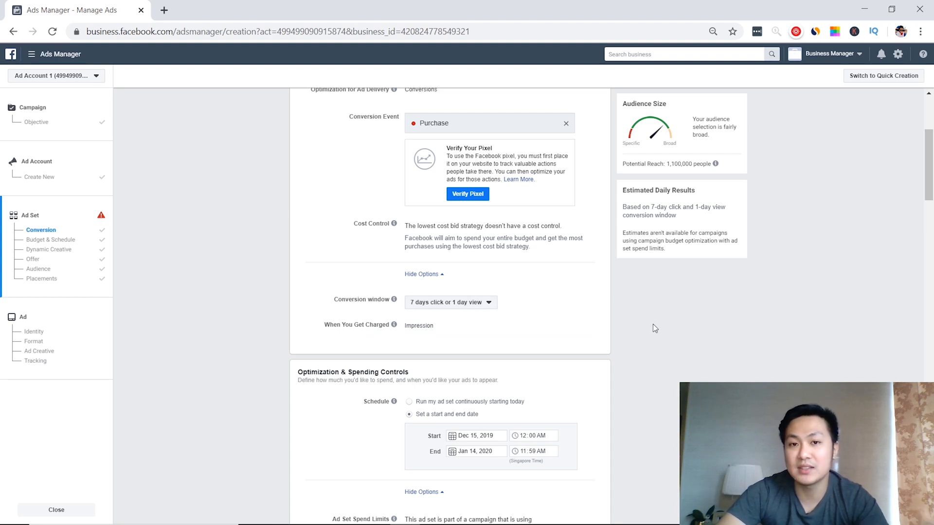
pyautogui.scroll(-2, 657, 324)
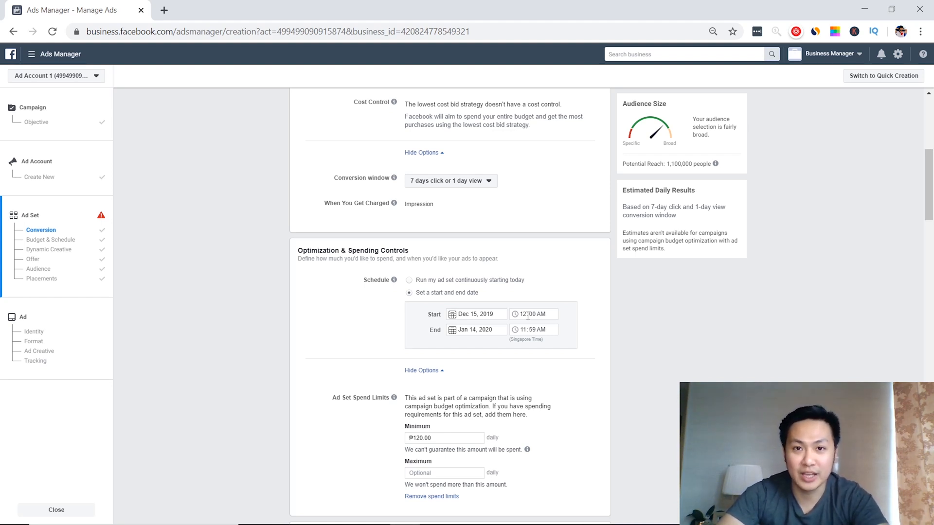
pyautogui.scroll(-3, 160, 312)
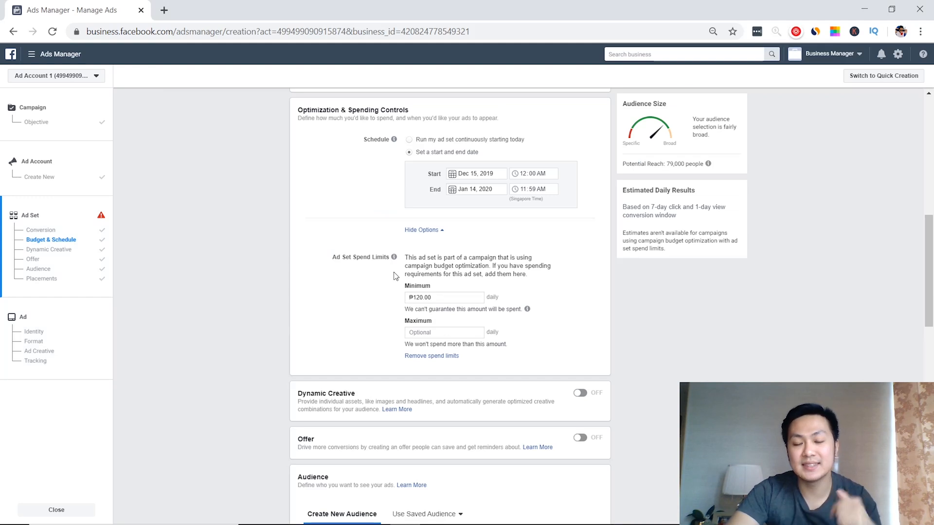
pyautogui.click(429, 231)
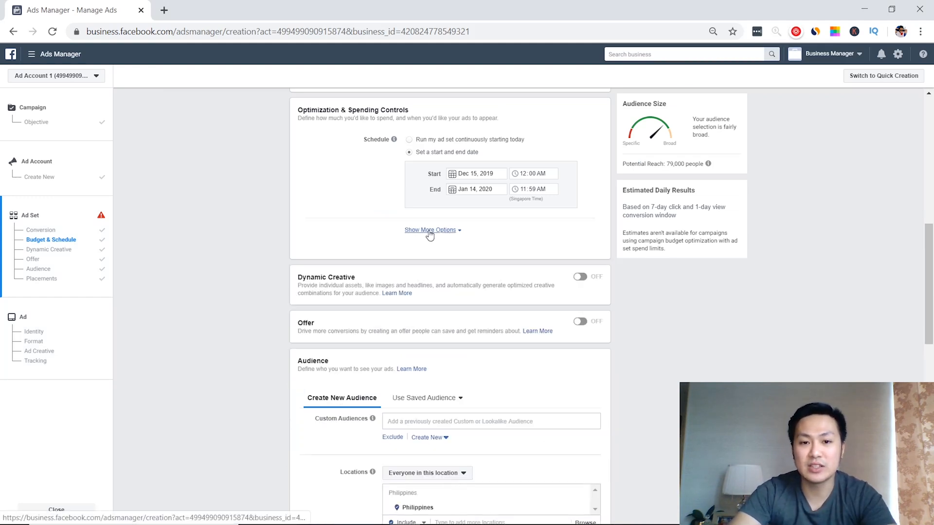
pyautogui.click(429, 231)
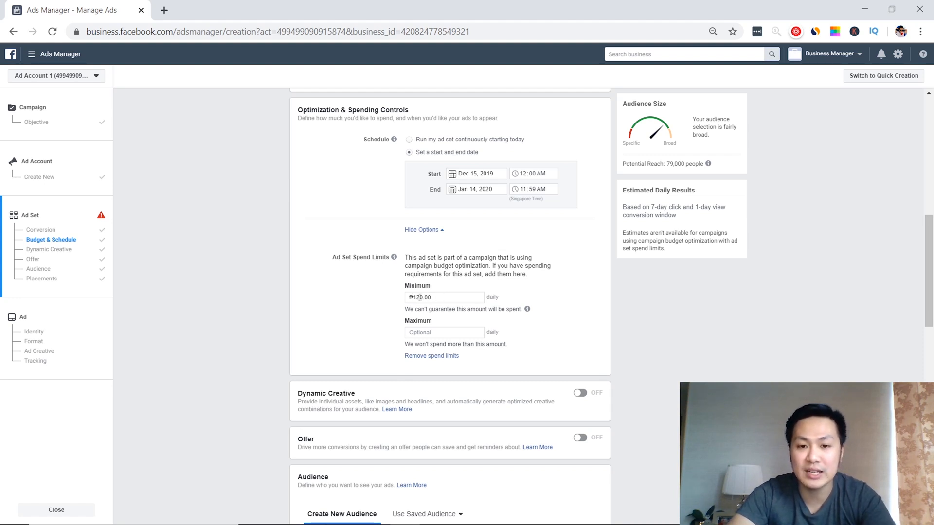
pyautogui.moveTo(527, 309)
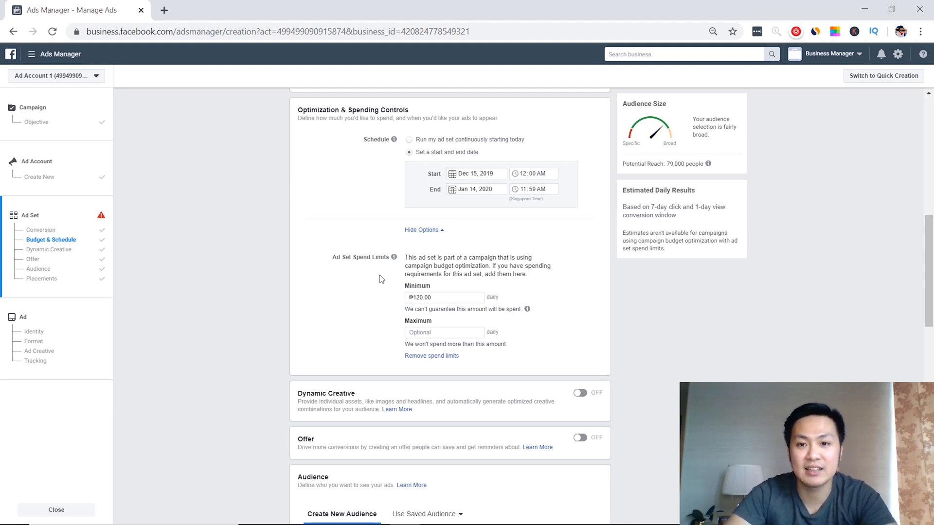
# Step: Restrict the audience's Philippines location to only include cities
pyautogui.scroll(-1, 253, 370)
pyautogui.scroll(-8, 635, 381)
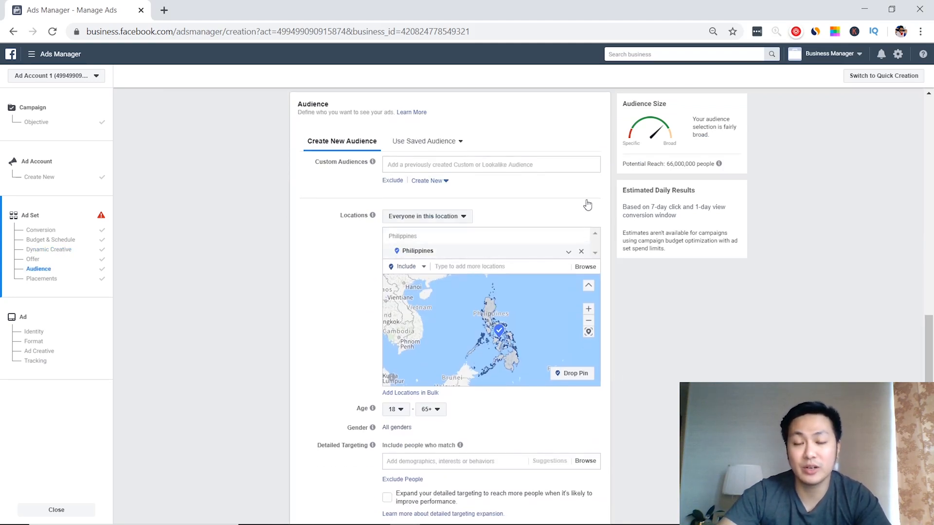
pyautogui.click(569, 254)
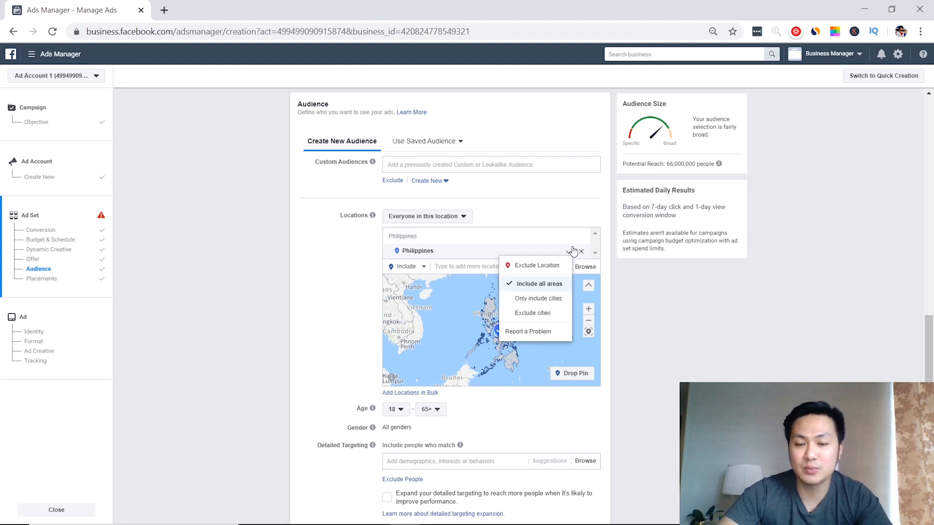
pyautogui.click(537, 304)
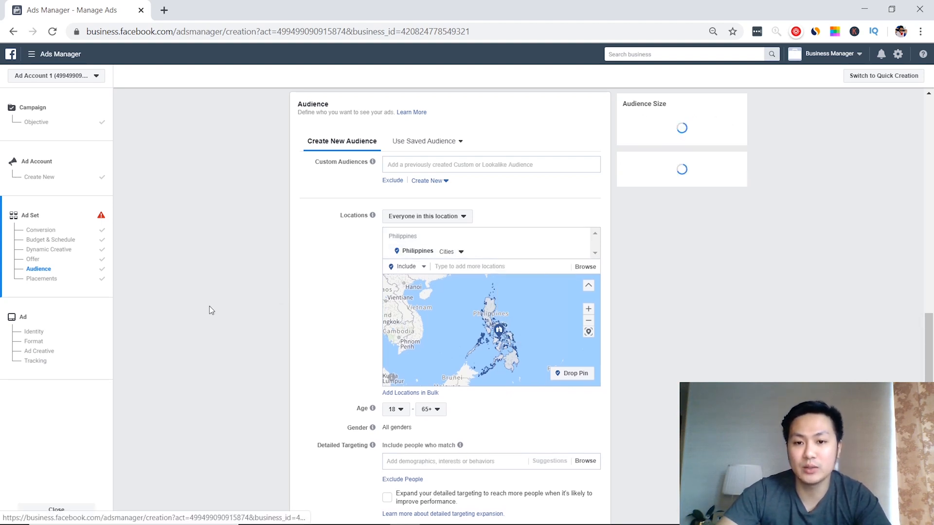
pyautogui.scroll(-3, 255, 297)
pyautogui.scroll(3, 270, 287)
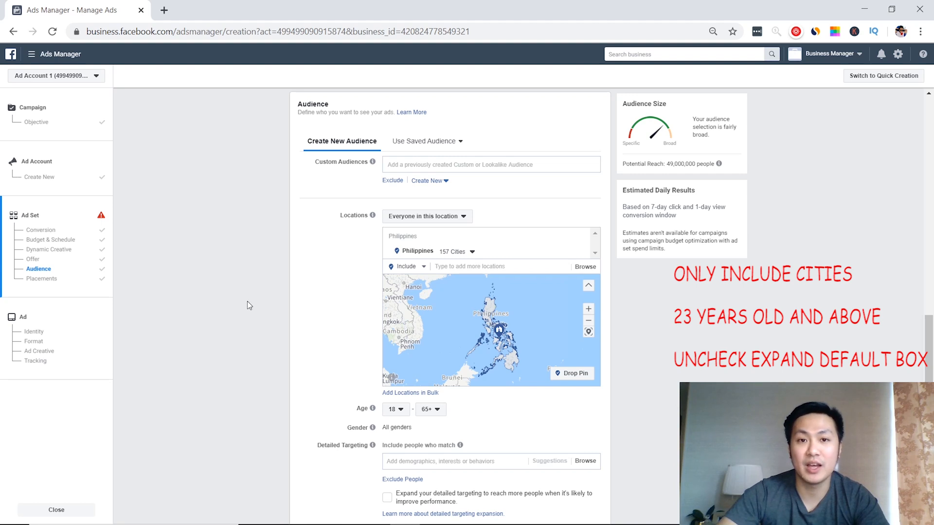
# Step: Set the audience's minimum age to 23
pyautogui.scroll(-2, 292, 297)
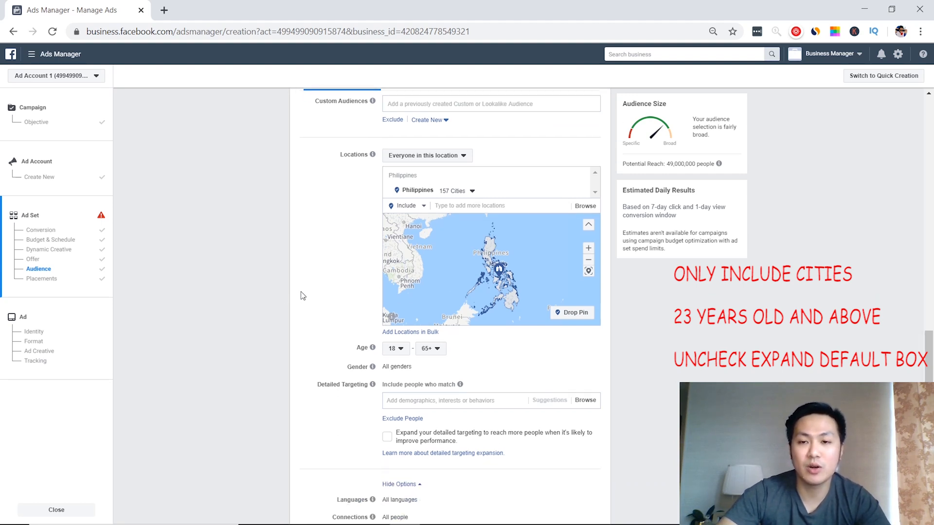
pyautogui.click(395, 287)
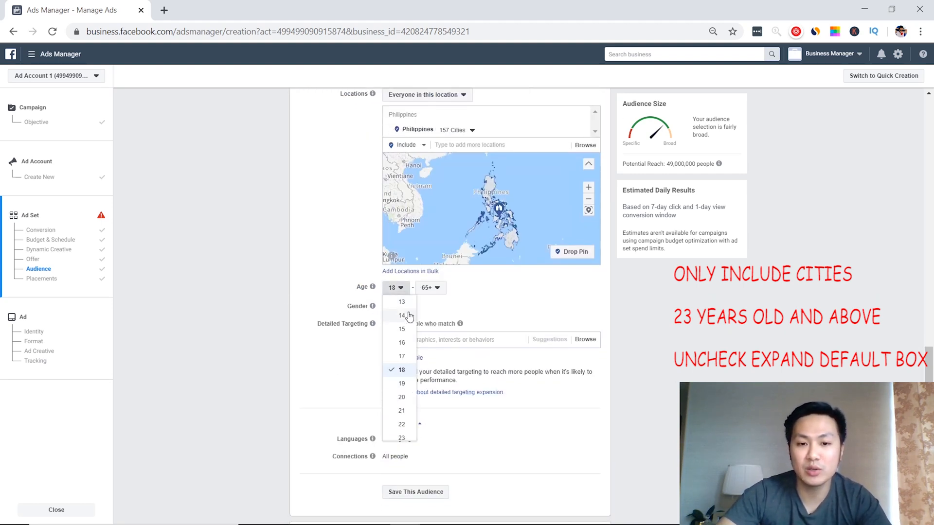
pyautogui.click(402, 438)
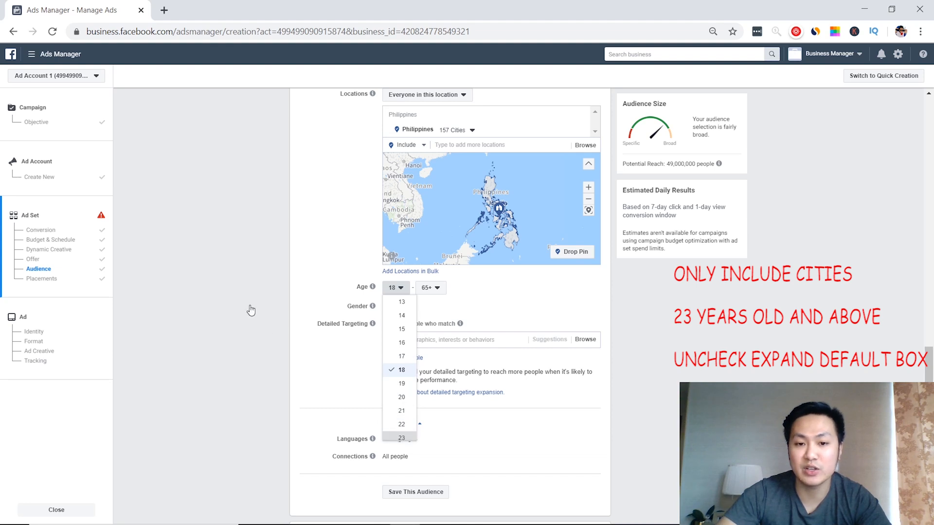
# Step: Add the interest Pets to the audience's detailed targeting
pyautogui.scroll(-1, 270, 272)
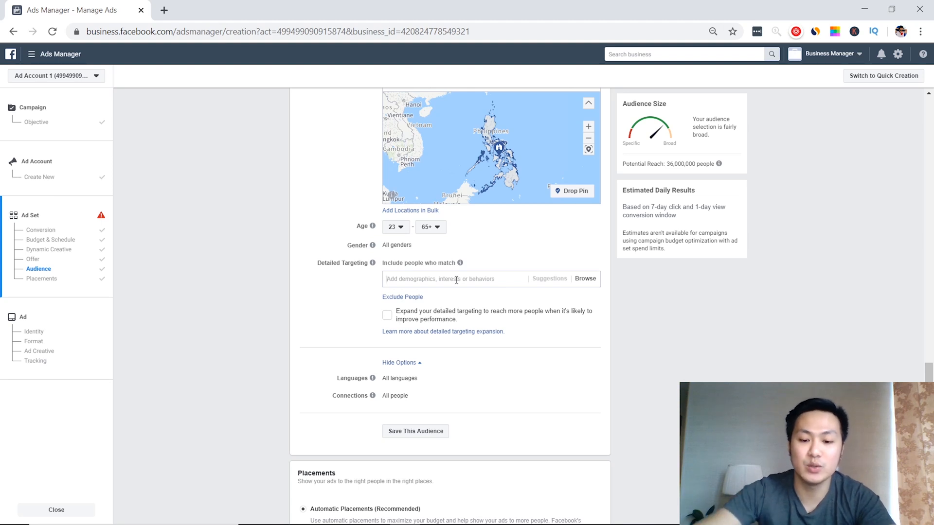
pyautogui.click(457, 280)
pyautogui.write('Pets')
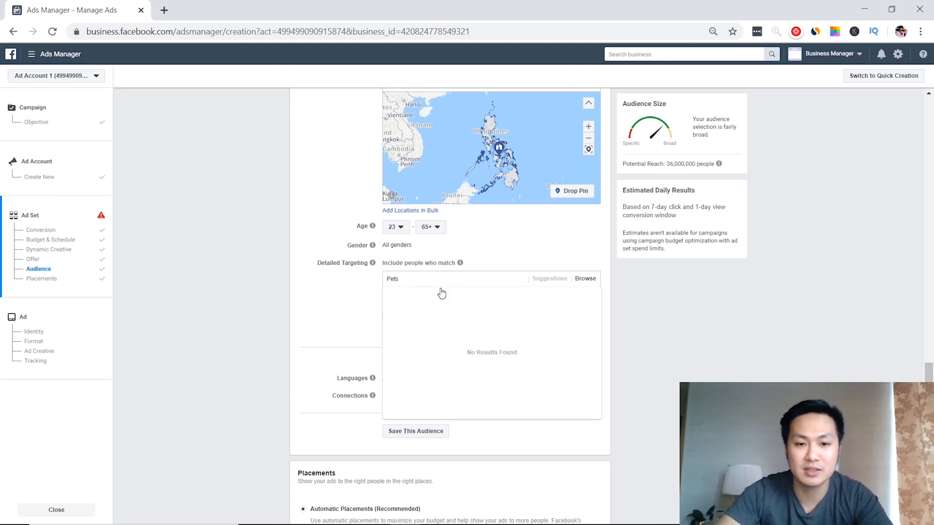
pyautogui.click(432, 296)
pyautogui.click(289, 304)
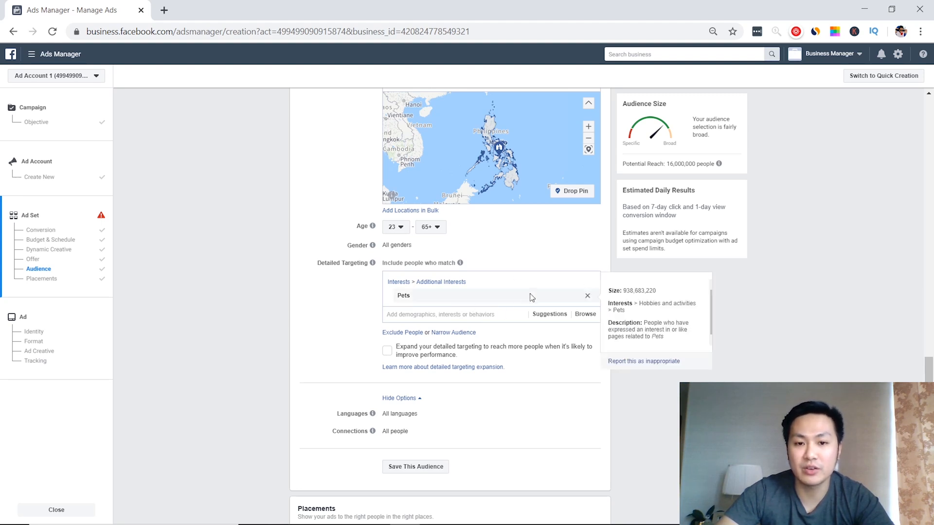
# Step: Review the Pets interest details, the audience settings and the potential reach
pyautogui.moveTo(519, 293)
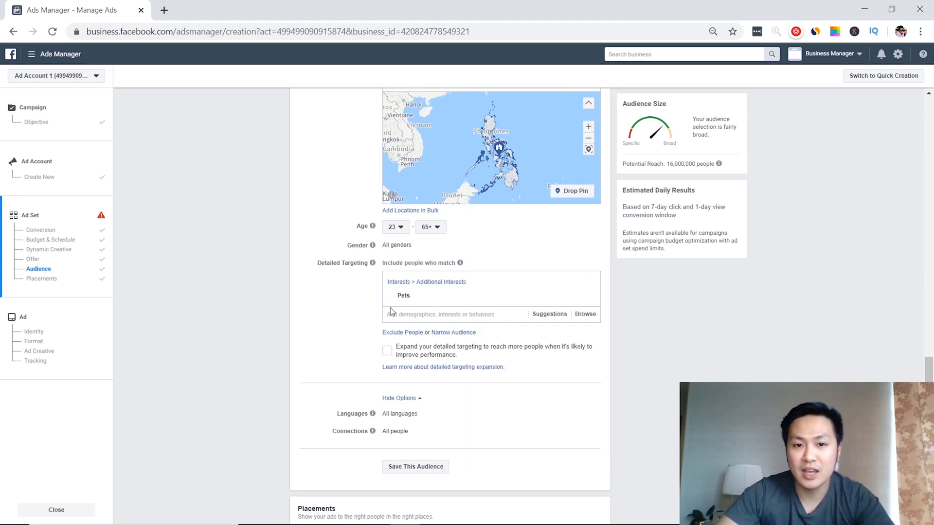
pyautogui.scroll(1, 387, 298)
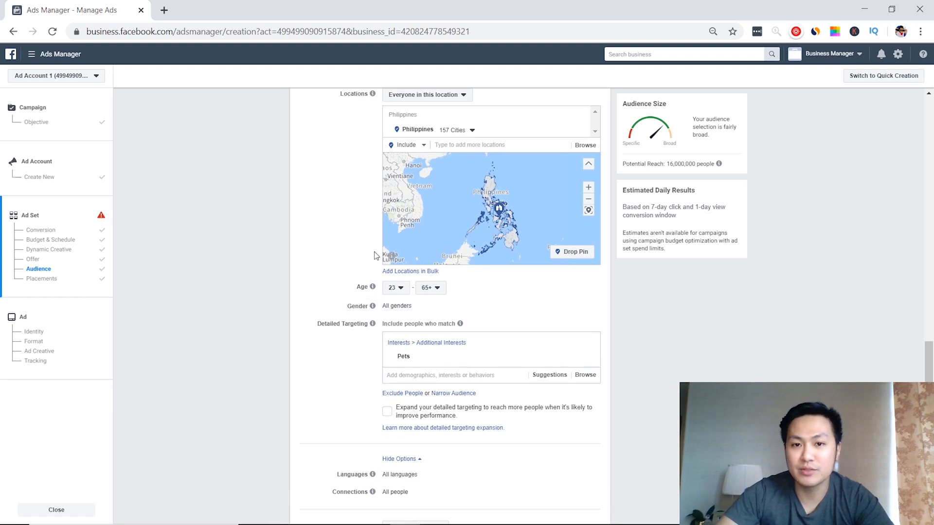
pyautogui.scroll(1, 377, 267)
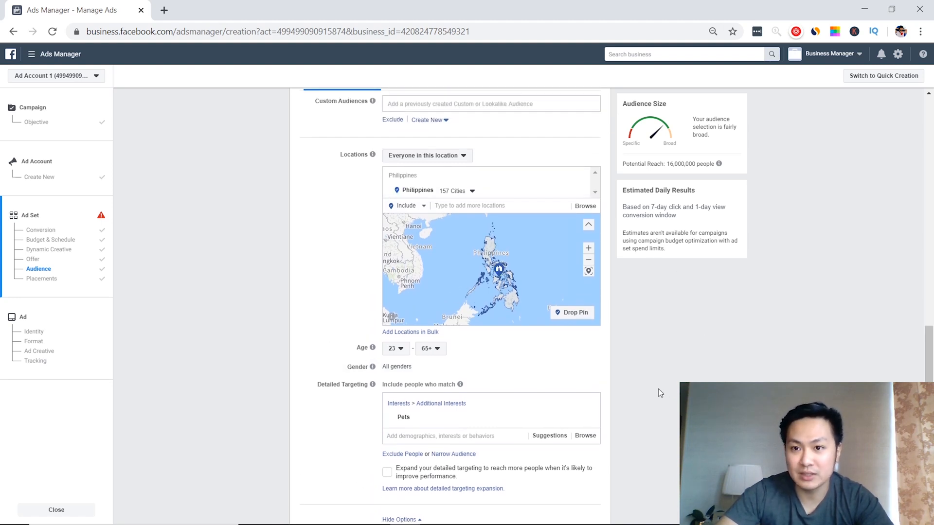
pyautogui.moveTo(667, 164); pyautogui.dragTo(696, 165)
pyautogui.click(675, 325)
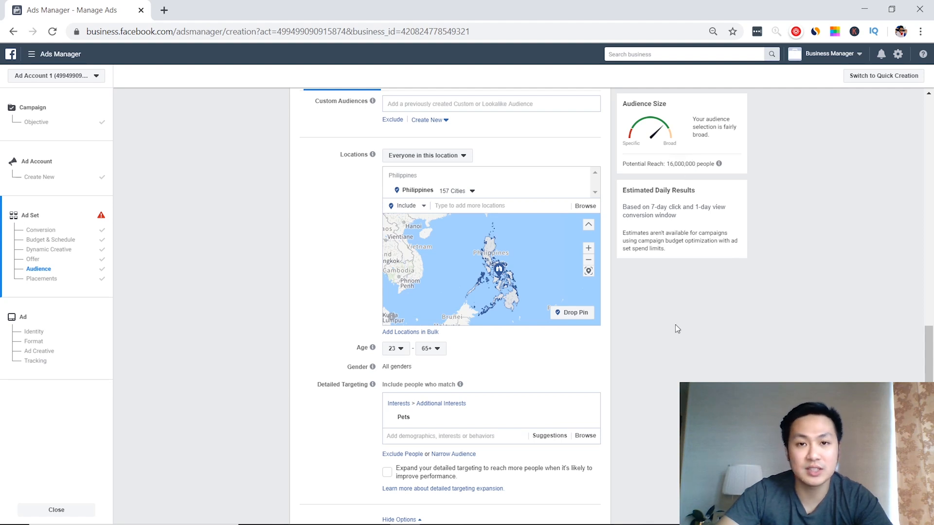
# Step: Narrow the audience so that people must also match the interest Pet food
pyautogui.scroll(-2, 675, 325)
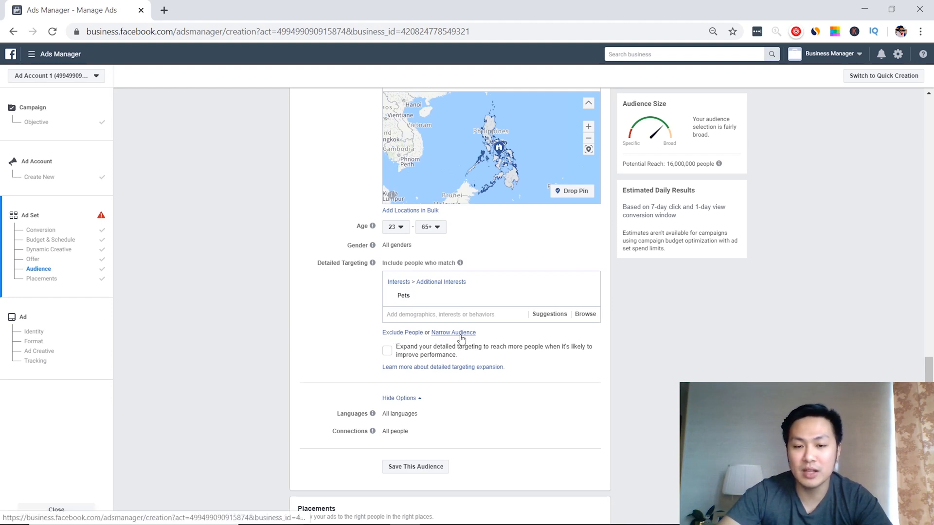
pyautogui.click(490, 317)
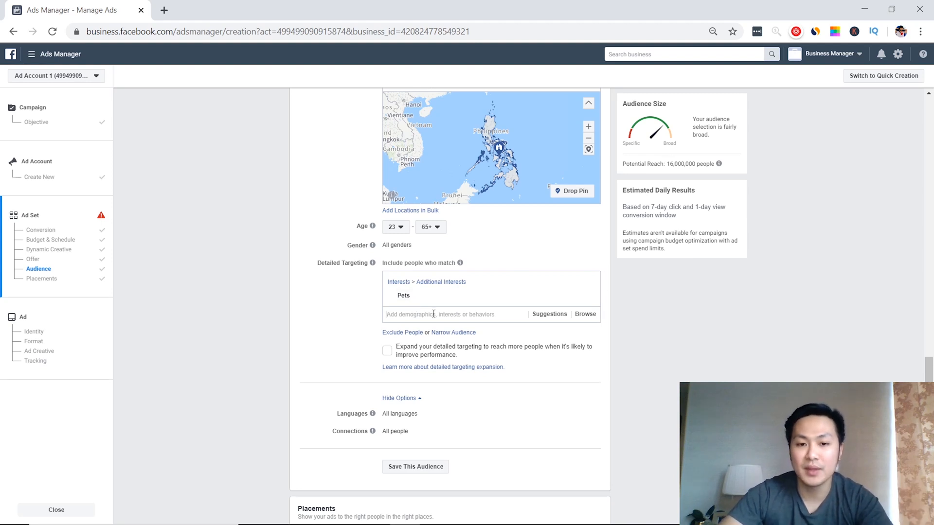
pyautogui.click(440, 333)
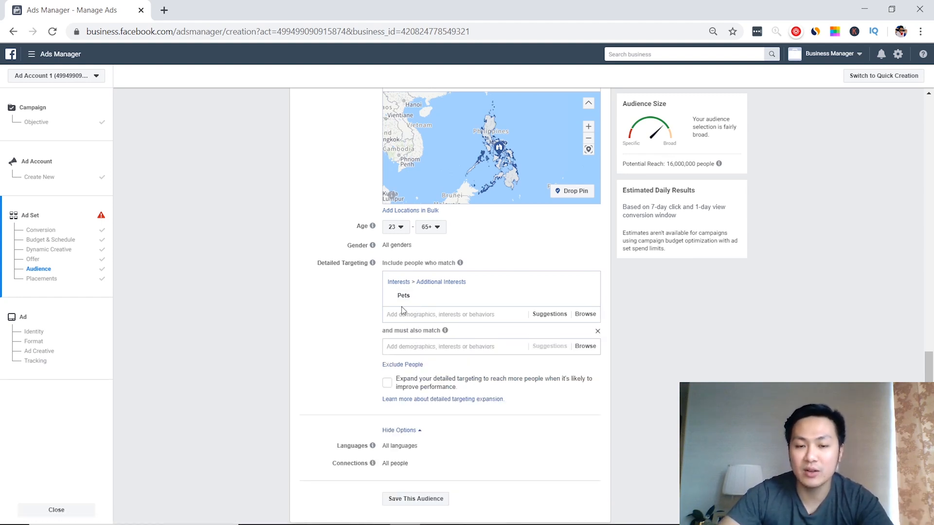
pyautogui.click(407, 345)
pyautogui.write('Pet Food')
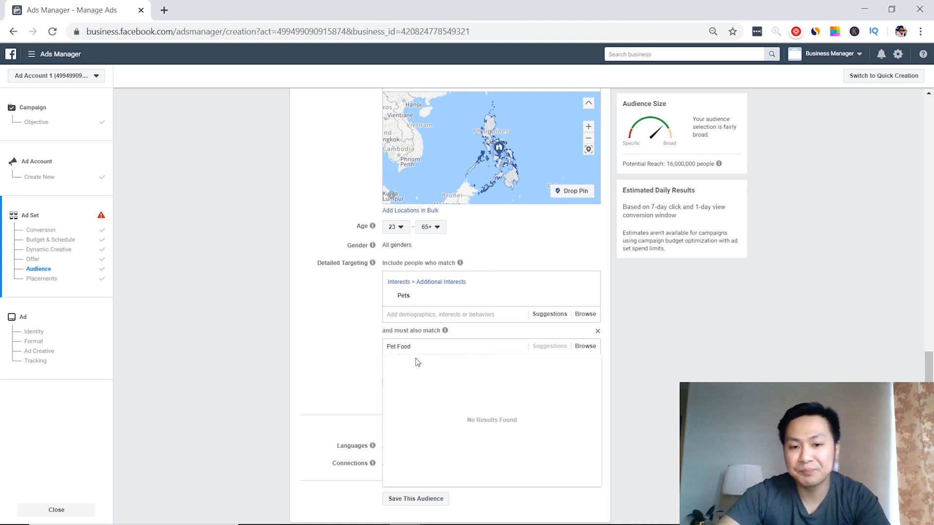
pyautogui.click(443, 364)
pyautogui.click(310, 338)
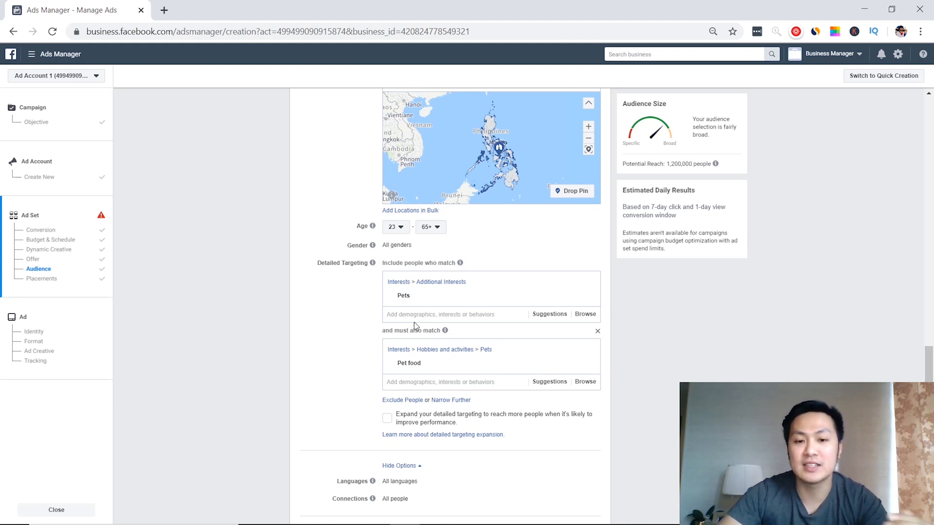
# Step: Exclude people who match the interest Shopify from the audience's detailed targeting
pyautogui.moveTo(444, 363)
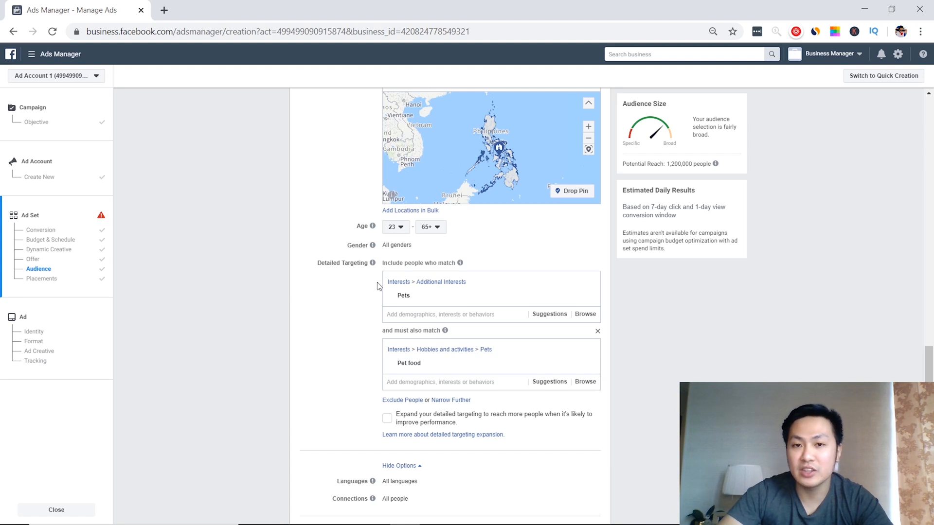
pyautogui.moveTo(373, 265)
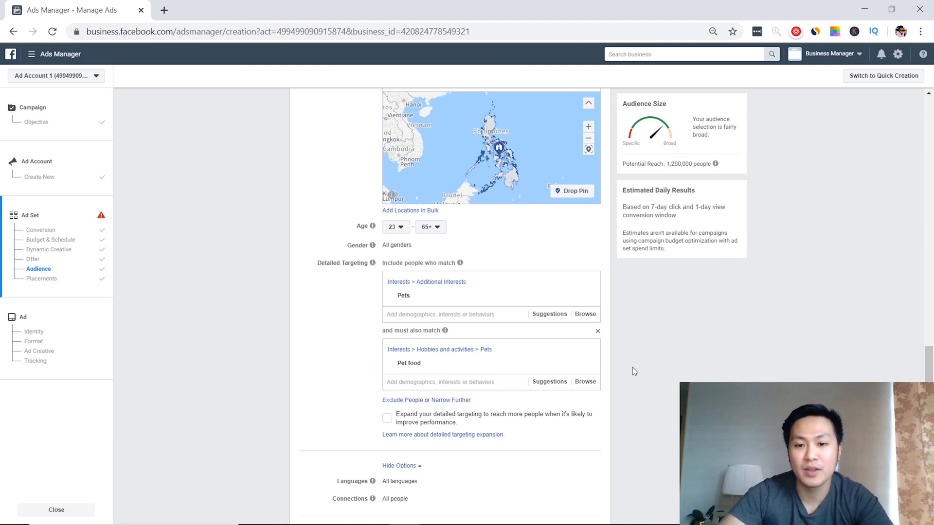
pyautogui.moveTo(460, 262)
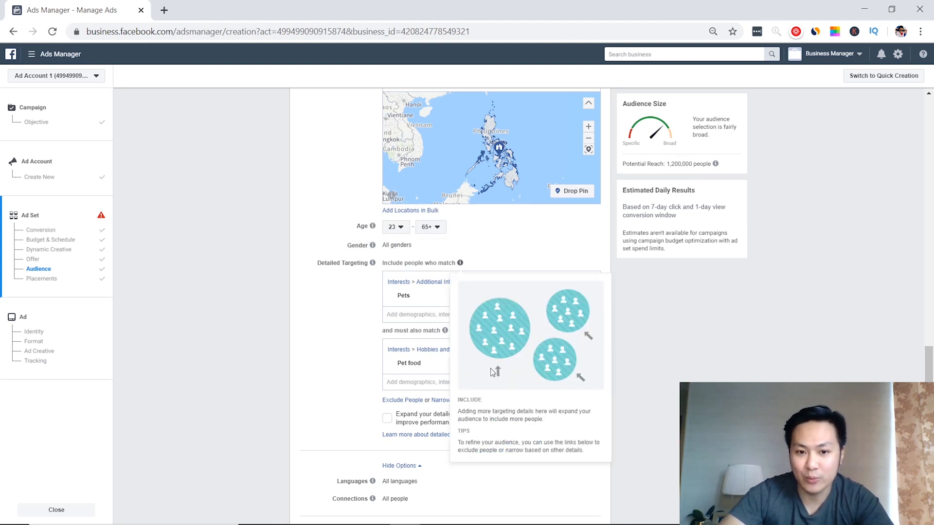
pyautogui.scroll(-1, 360, 370)
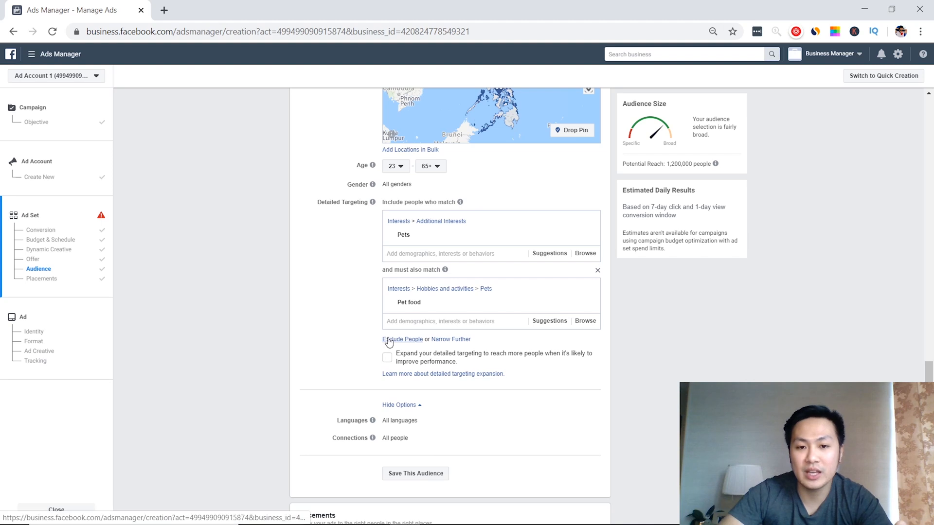
pyautogui.click(389, 340)
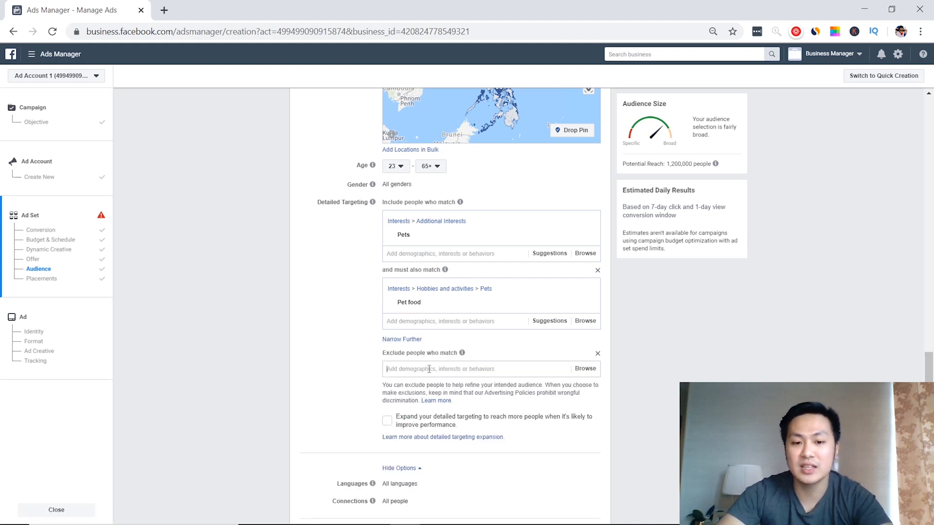
pyautogui.write('shopify')
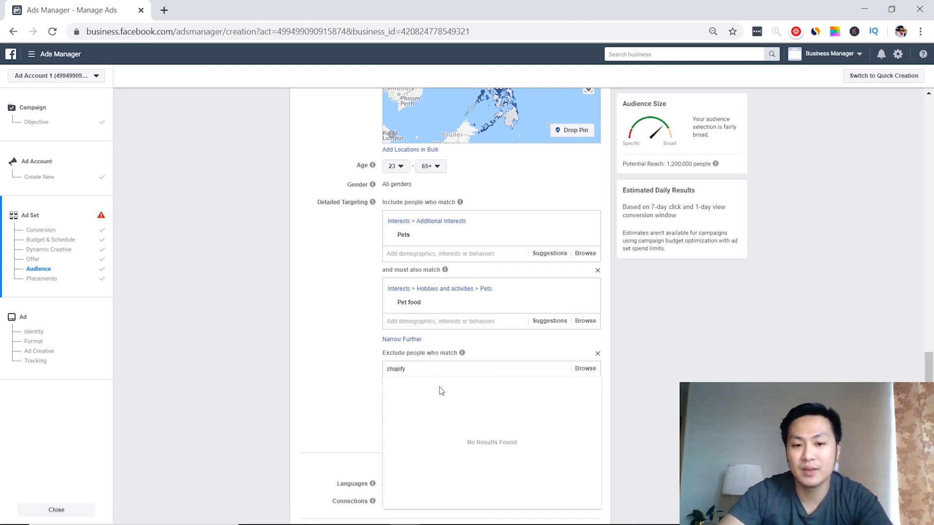
pyautogui.click(402, 389)
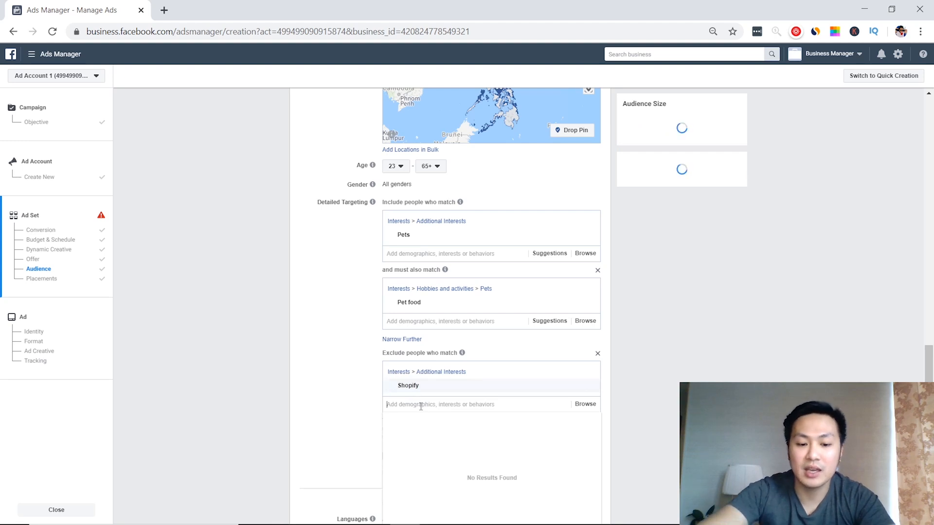
# Step: Add the behavior Facebook Payments users (90 days) to the audience's exclusions
pyautogui.write('faceb')
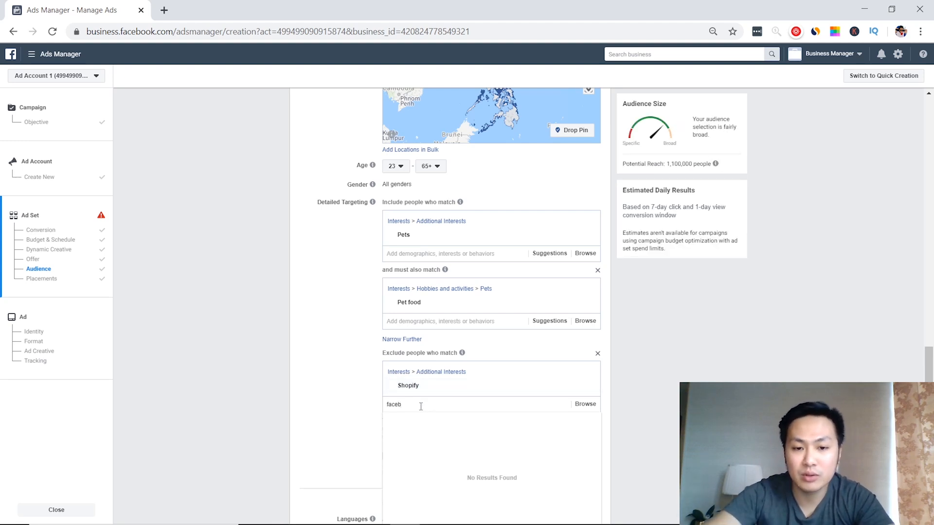
pyautogui.write('ook payment users')
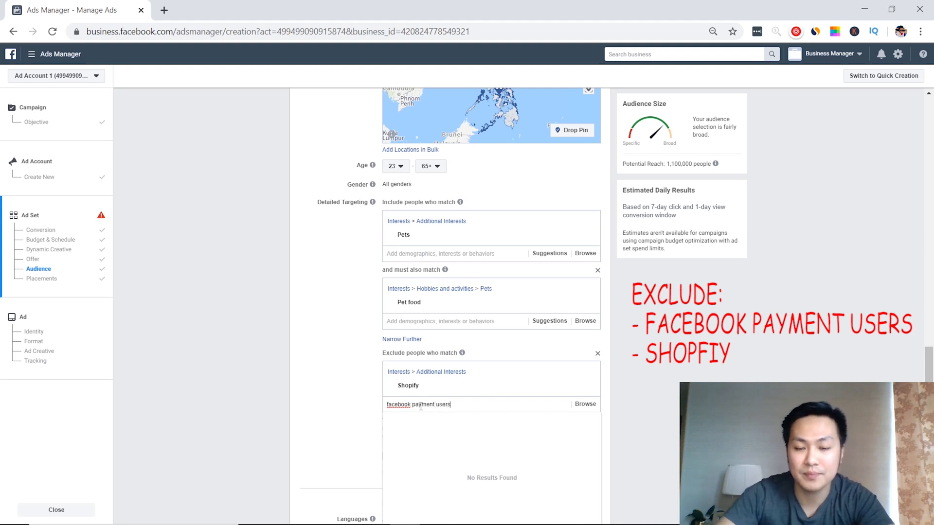
pyautogui.click(499, 423)
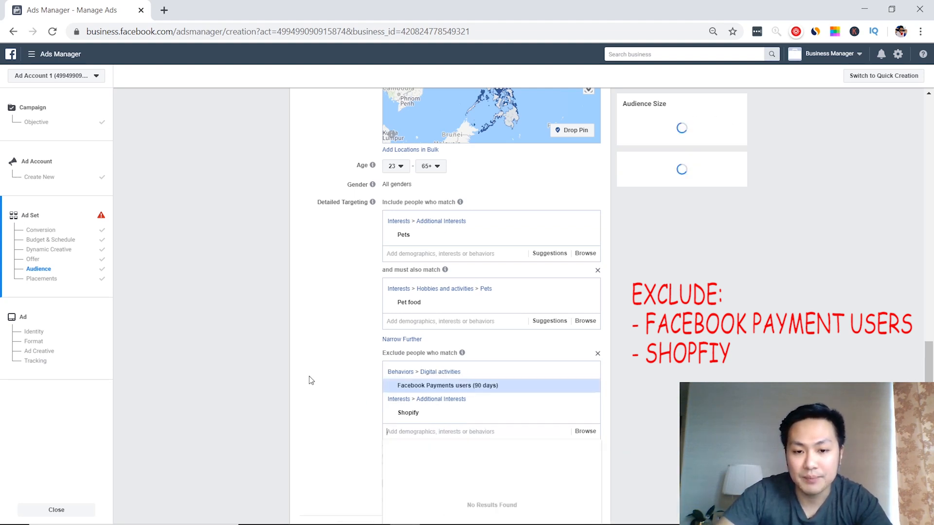
pyautogui.click(312, 380)
pyautogui.scroll(-1, 357, 380)
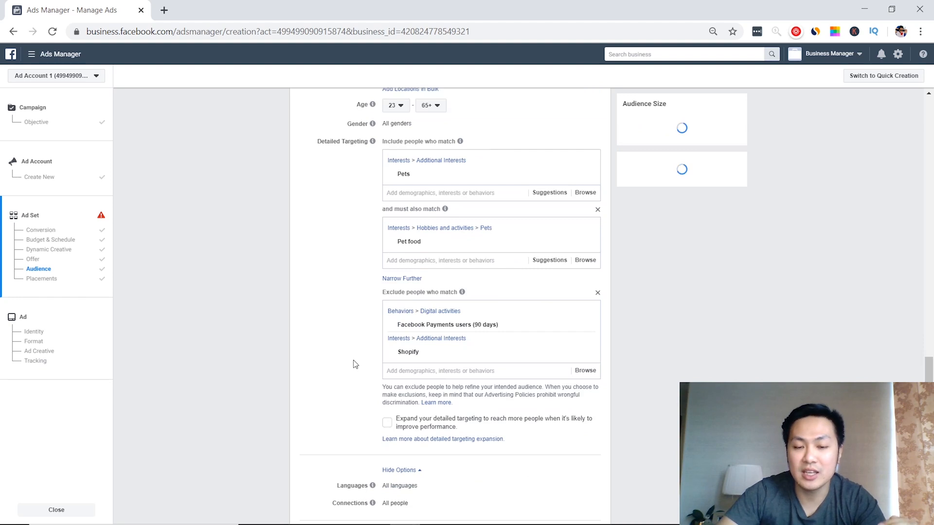
# Step: Review the detailed targeting and the additional language and connection options of the audience
pyautogui.moveTo(441, 363)
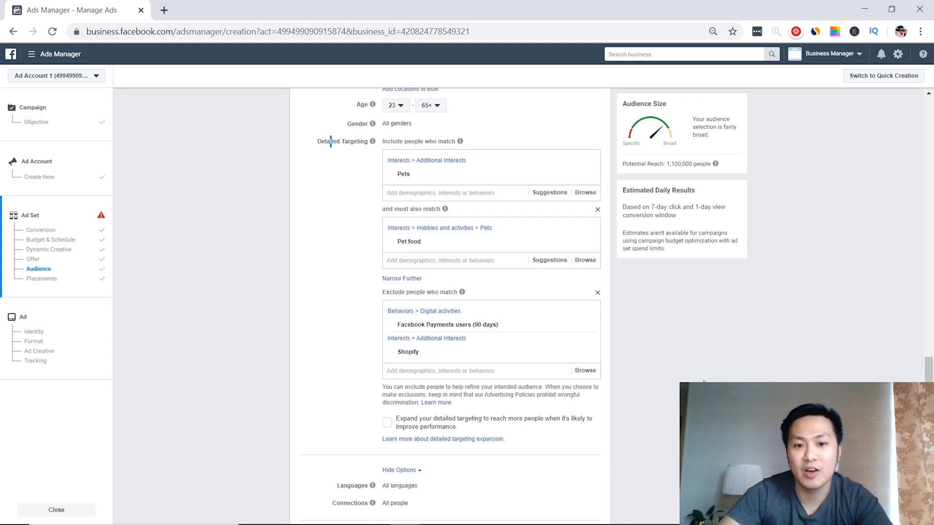
pyautogui.scroll(-3, 638, 374)
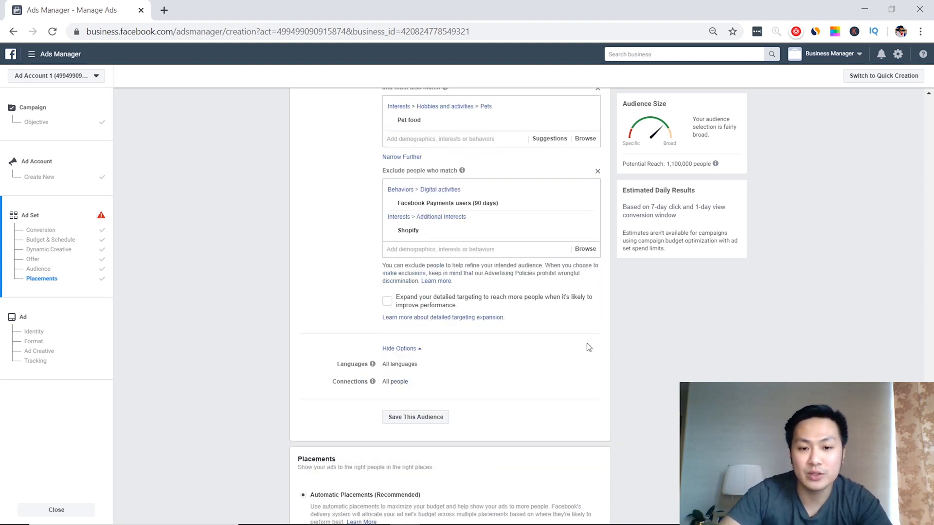
pyautogui.click(403, 349)
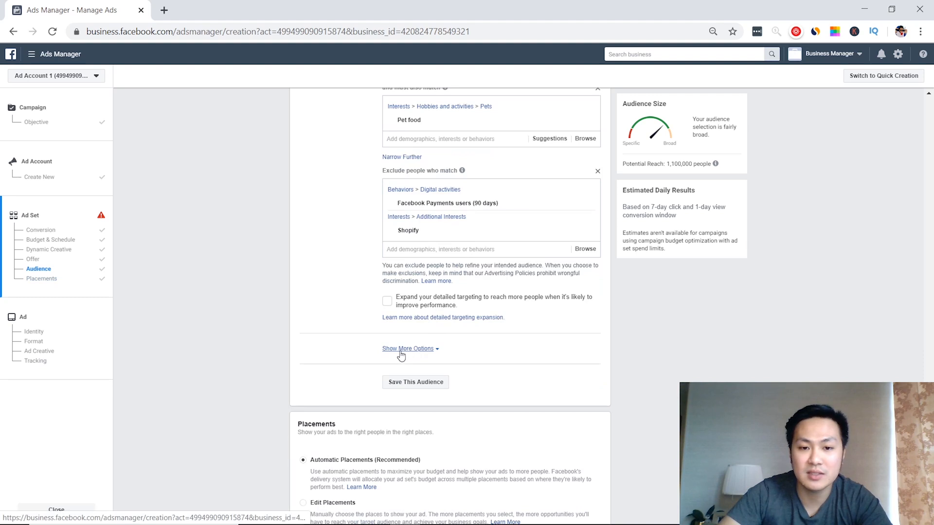
pyautogui.click(401, 349)
pyautogui.scroll(-2, 379, 311)
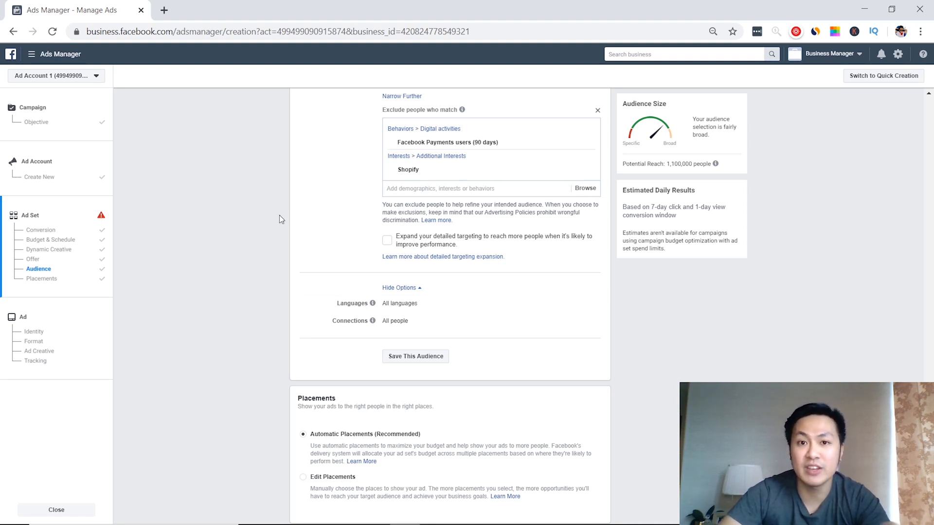
# Step: Switch the ad set to Edit Placements, with Mobile devices and only Facebook News Feed and Instagram Feed selected
pyautogui.scroll(-2, 360, 225)
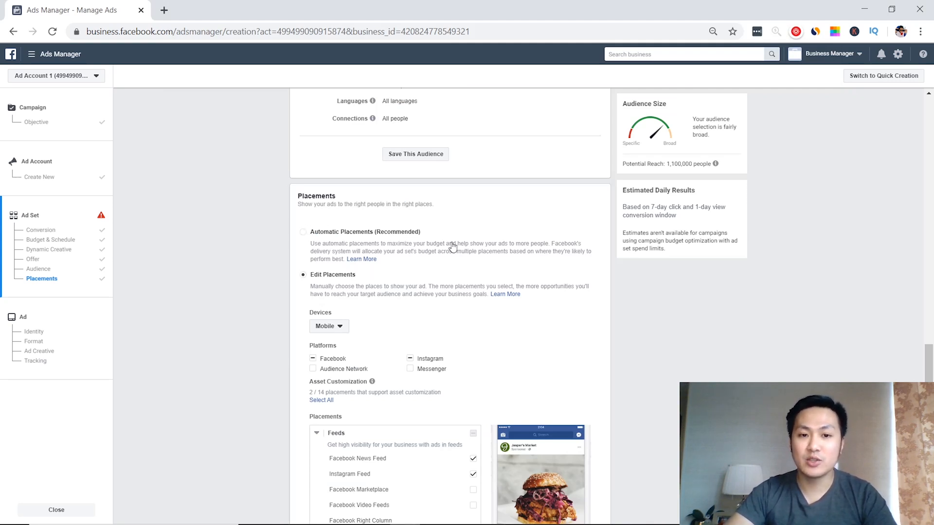
pyautogui.scroll(-1, 456, 298)
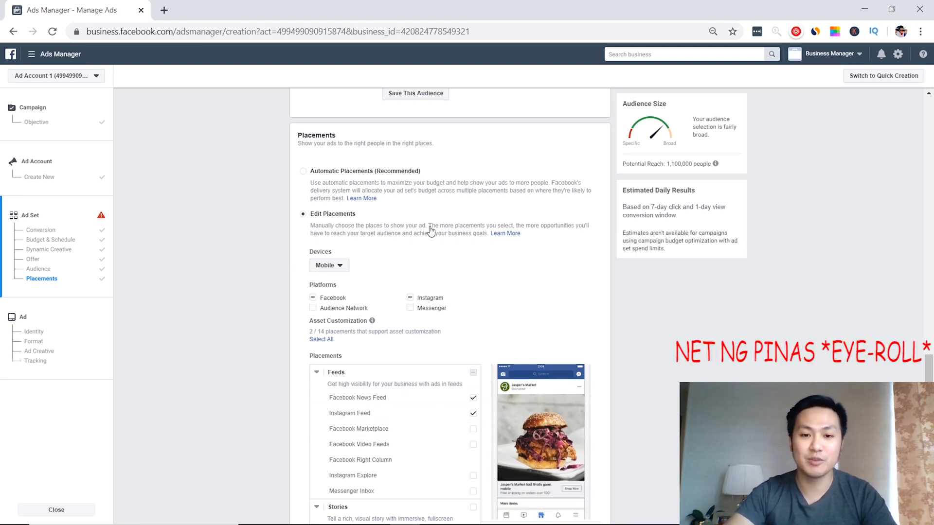
pyautogui.click(333, 269)
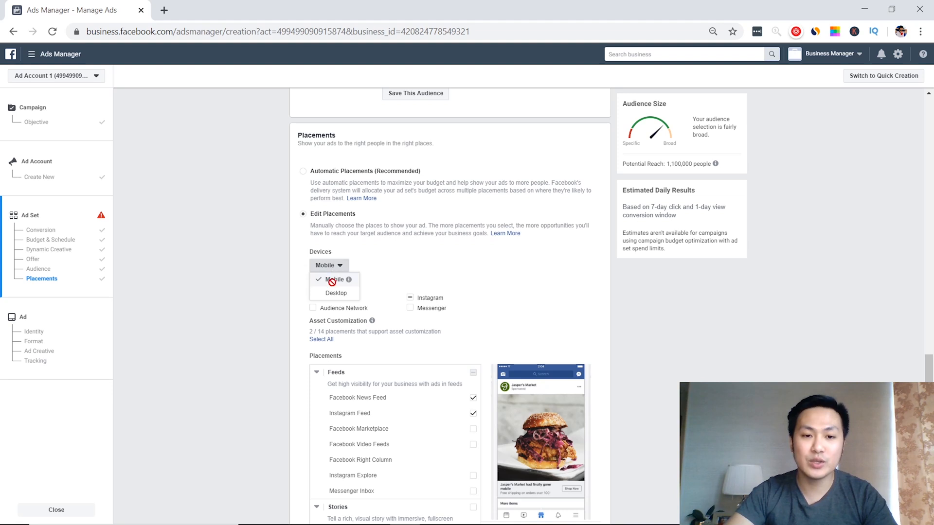
pyautogui.click(226, 270)
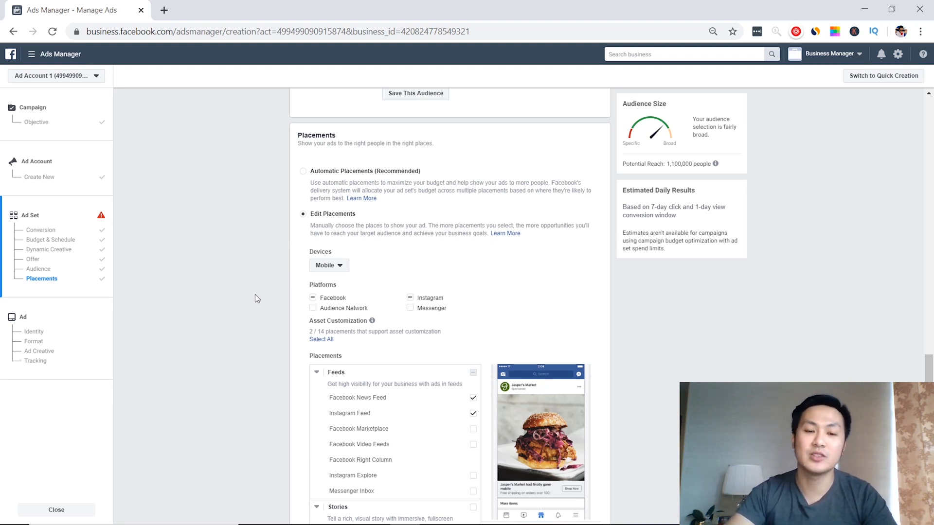
# Step: Restrict delivery on all mobile devices to only when connected to Wi-Fi, and try to continue past the ad set
pyautogui.scroll(-3, 255, 292)
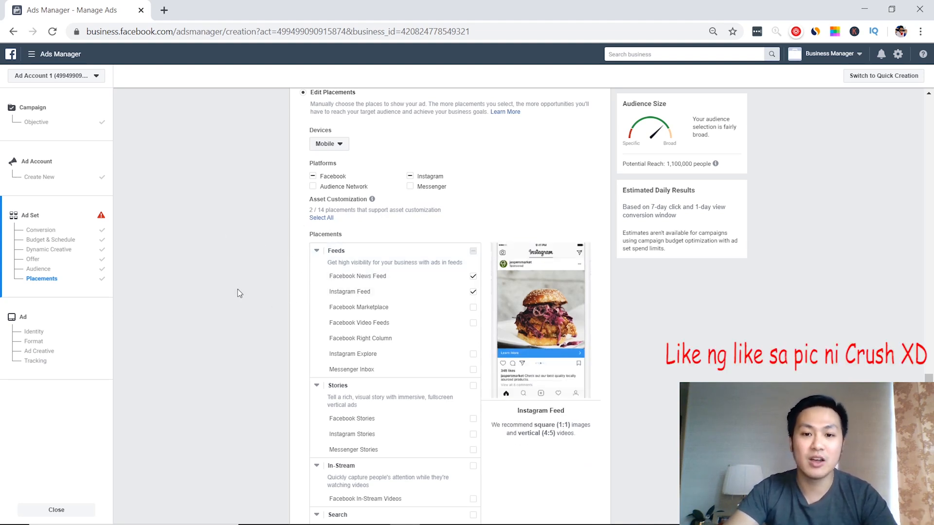
pyautogui.scroll(-4, 237, 288)
pyautogui.scroll(-5, 282, 227)
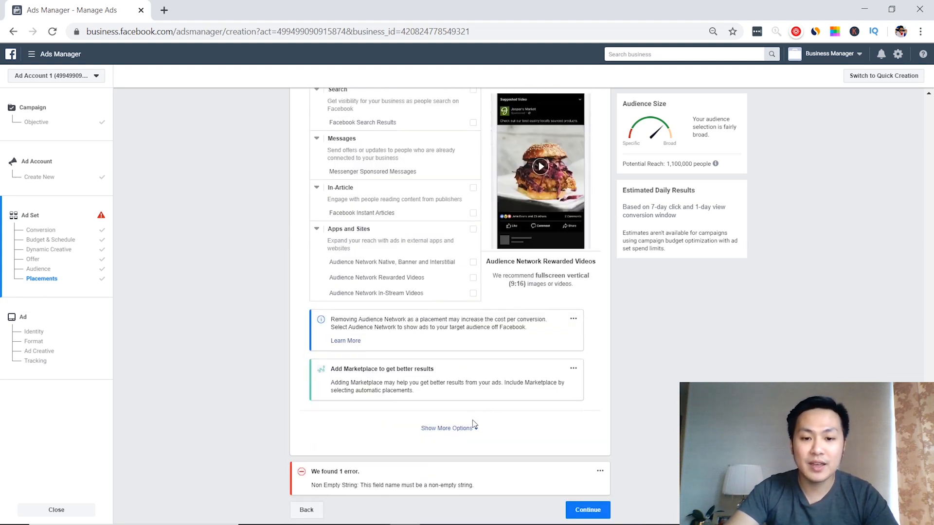
pyautogui.click(449, 428)
pyautogui.scroll(-2, 450, 414)
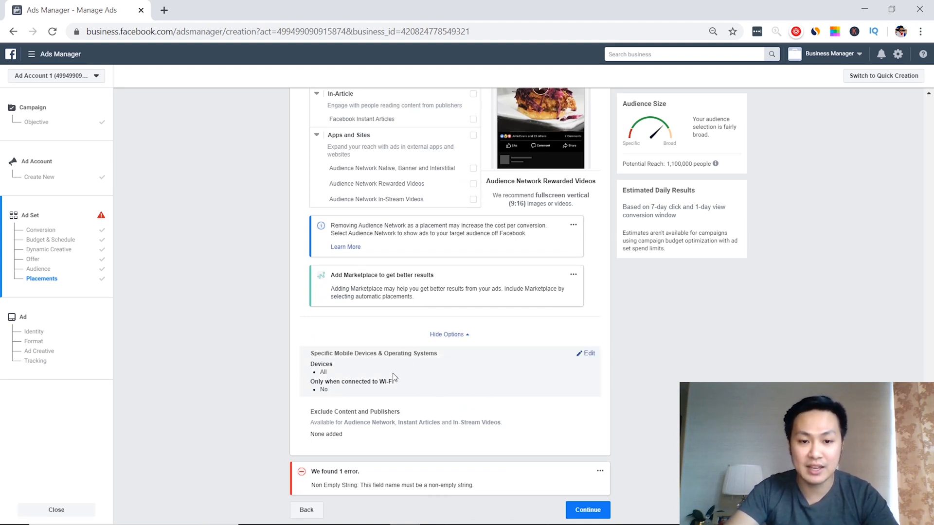
pyautogui.click(585, 356)
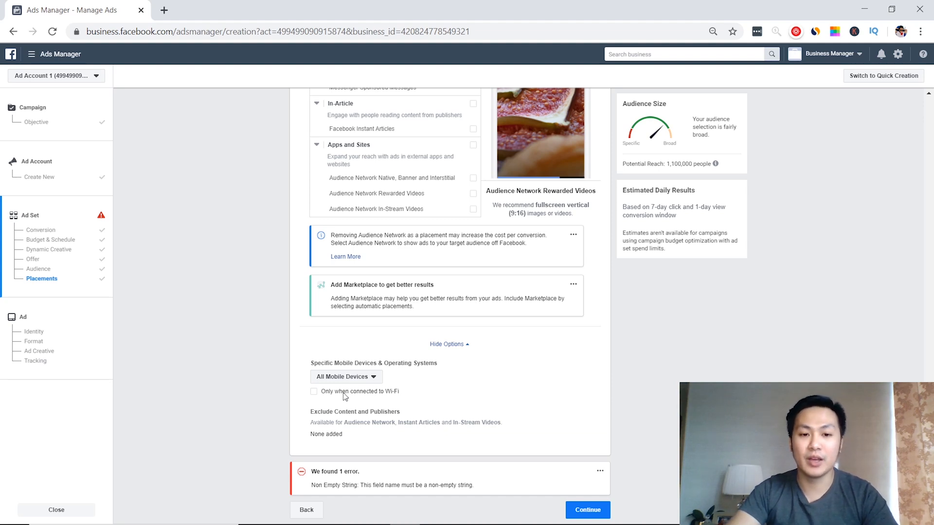
pyautogui.click(314, 393)
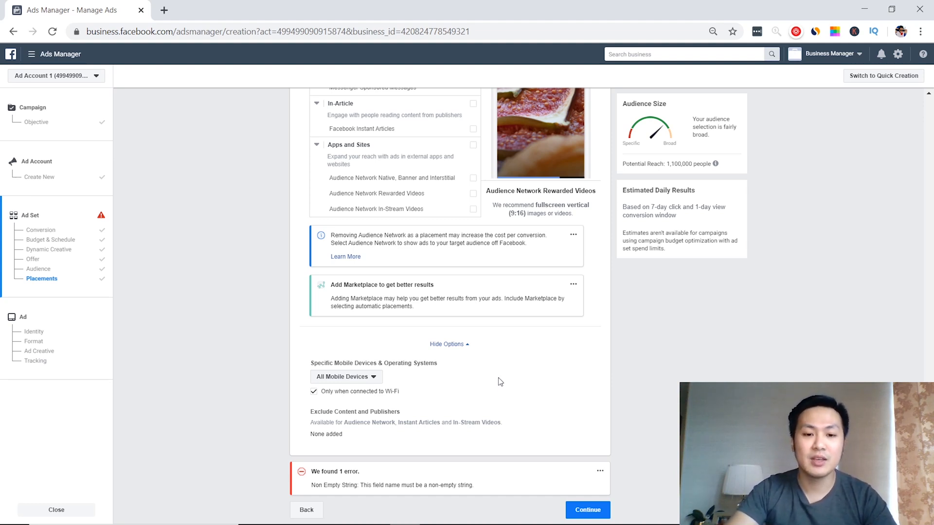
pyautogui.click(586, 516)
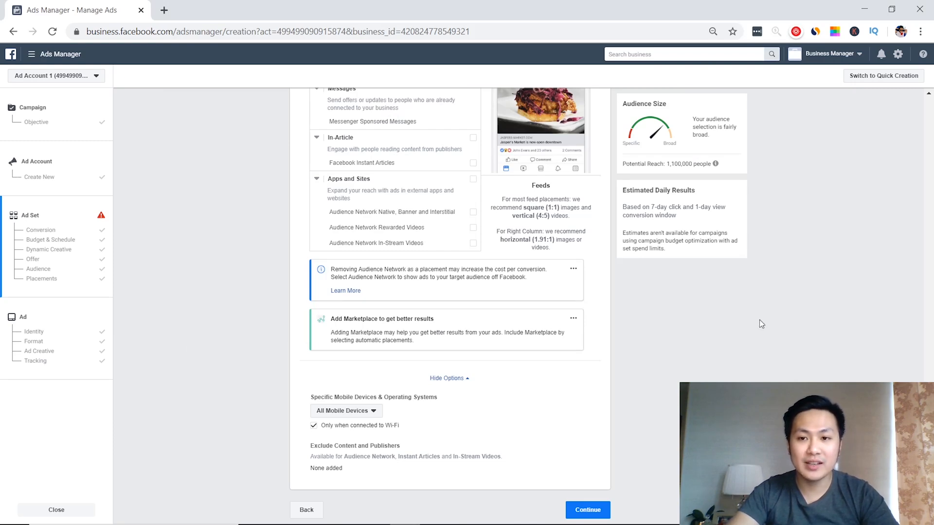
# Step: Name the ad set "Mobile - Pet / Pet Food - 1.1M", checking the audience's detailed targeting for the name
pyautogui.scroll(20, 772, 337)
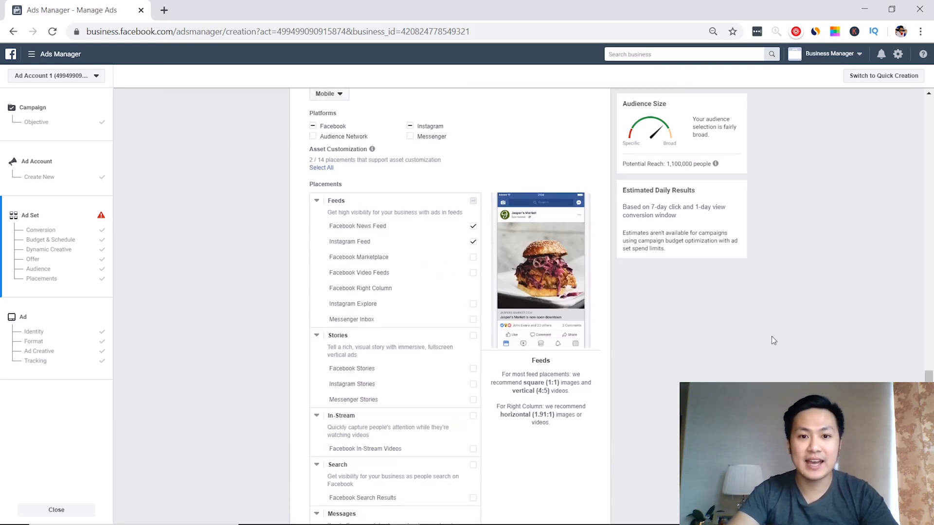
pyautogui.scroll(15, 774, 341)
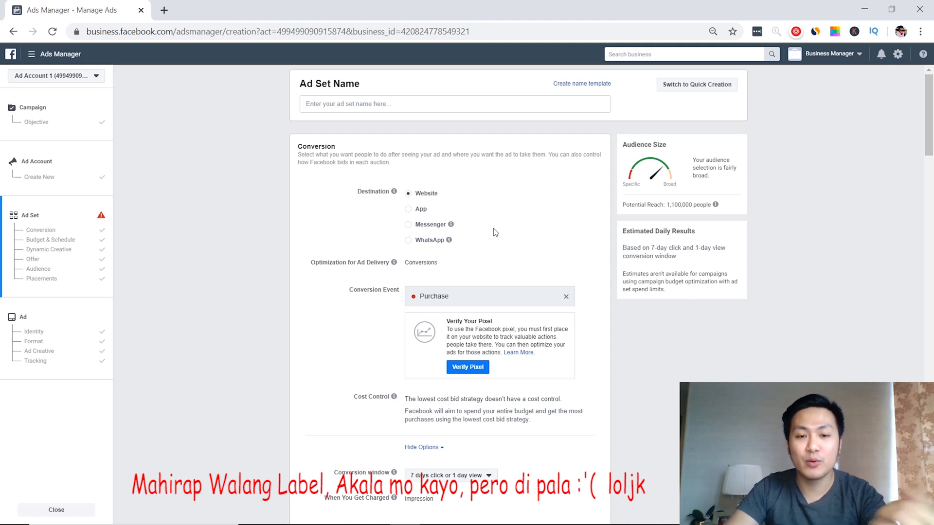
pyautogui.click(350, 103)
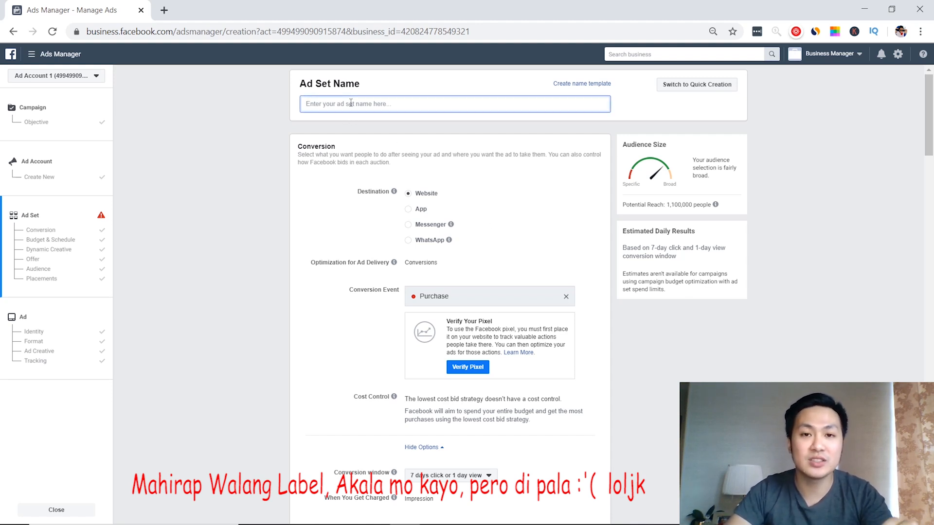
pyautogui.write('MObil')
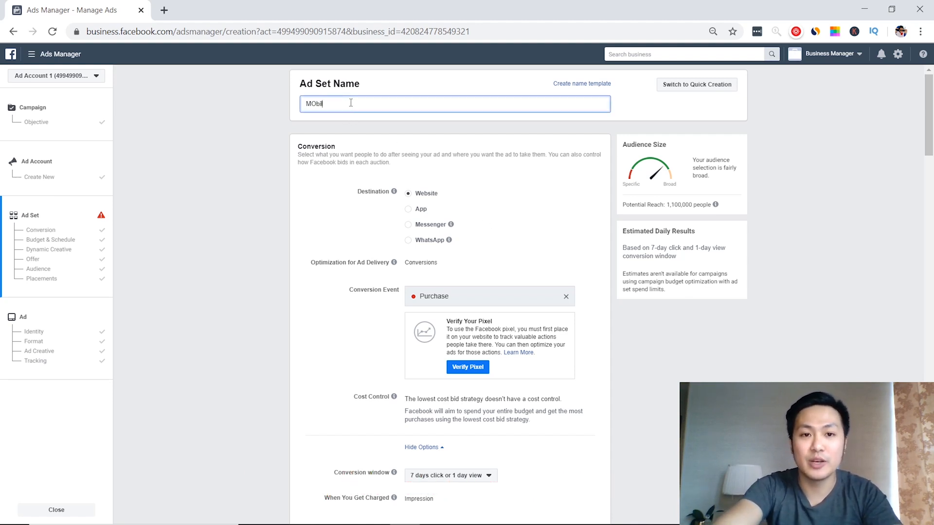
pyautogui.press('BackSpace')
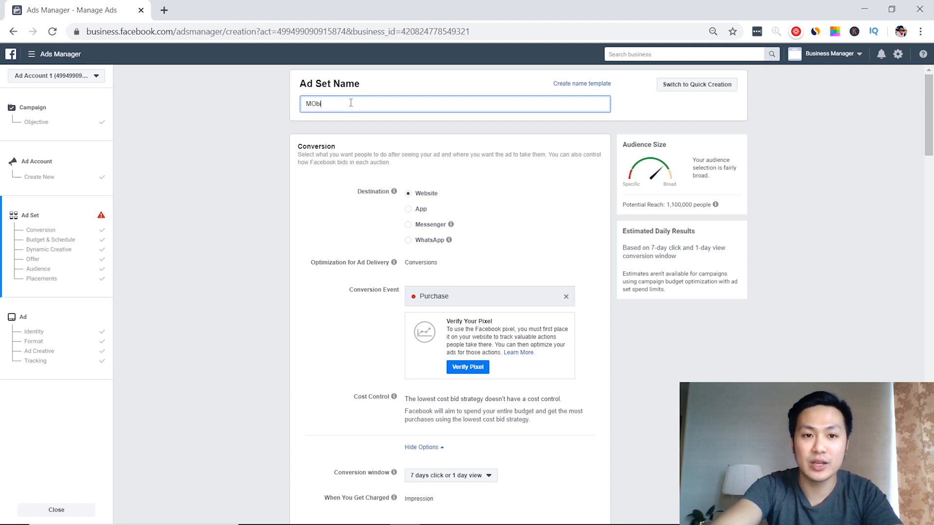
pyautogui.write('bile -')
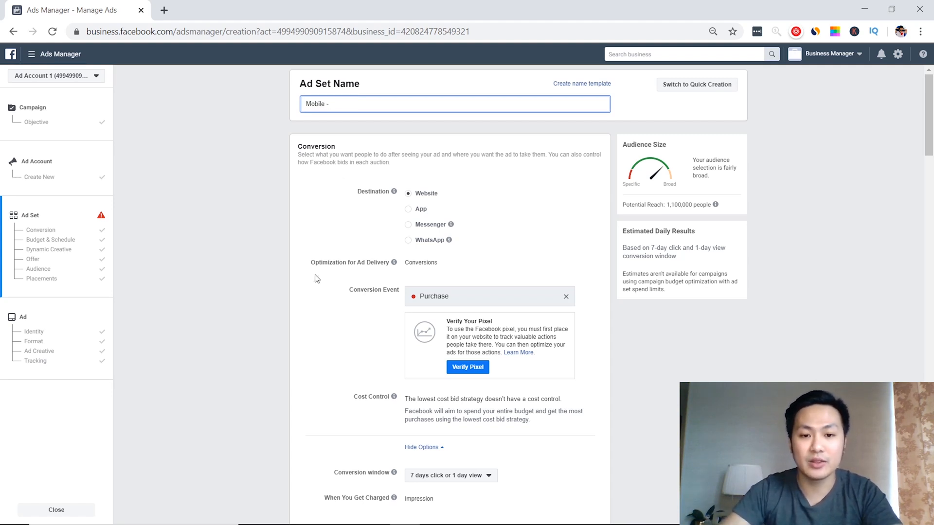
pyautogui.scroll(-9, 323, 313)
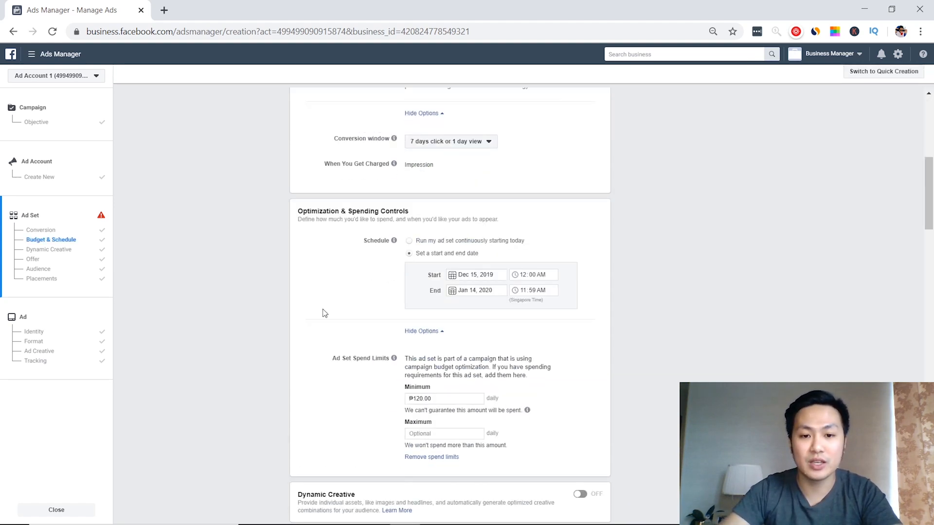
pyautogui.scroll(-8, 393, 368)
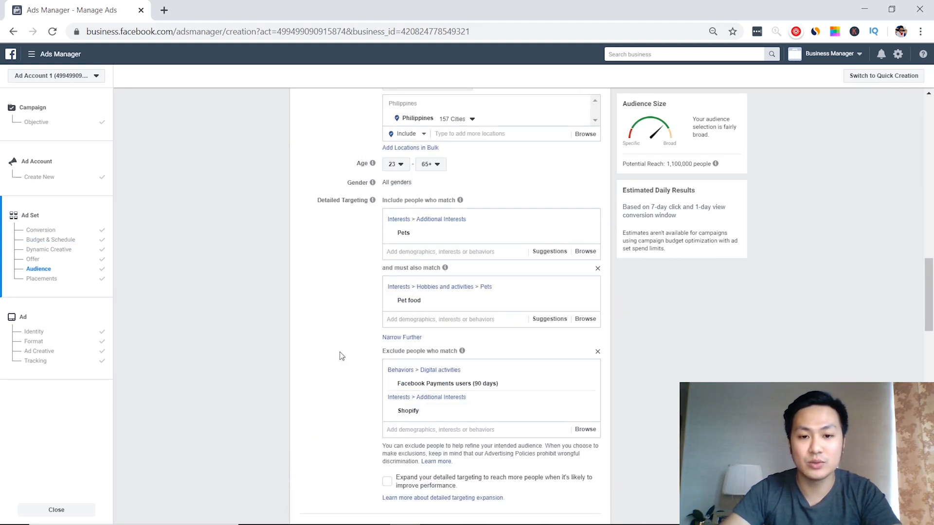
pyautogui.scroll(20, 340, 355)
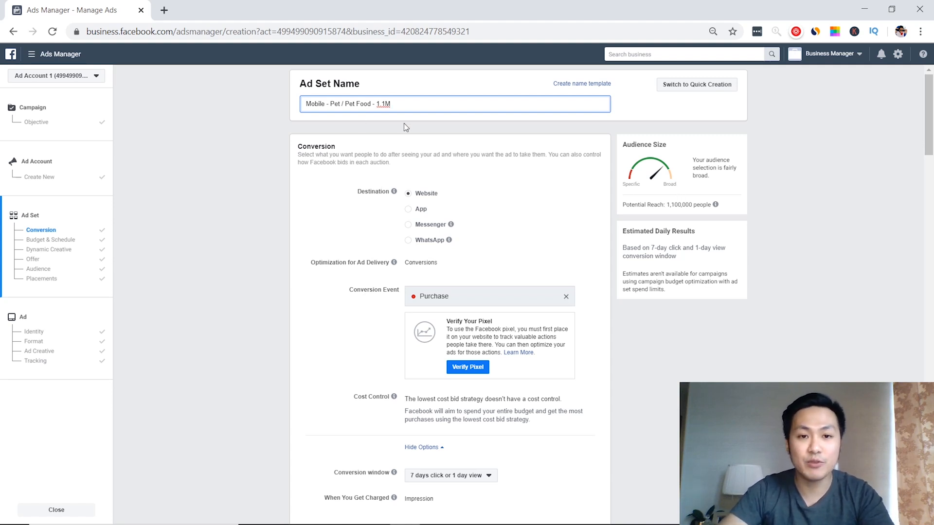
pyautogui.moveTo(304, 105); pyautogui.dragTo(469, 129)
pyautogui.click(469, 129)
pyautogui.moveTo(343, 107); pyautogui.dragTo(447, 131)
pyautogui.click(448, 131)
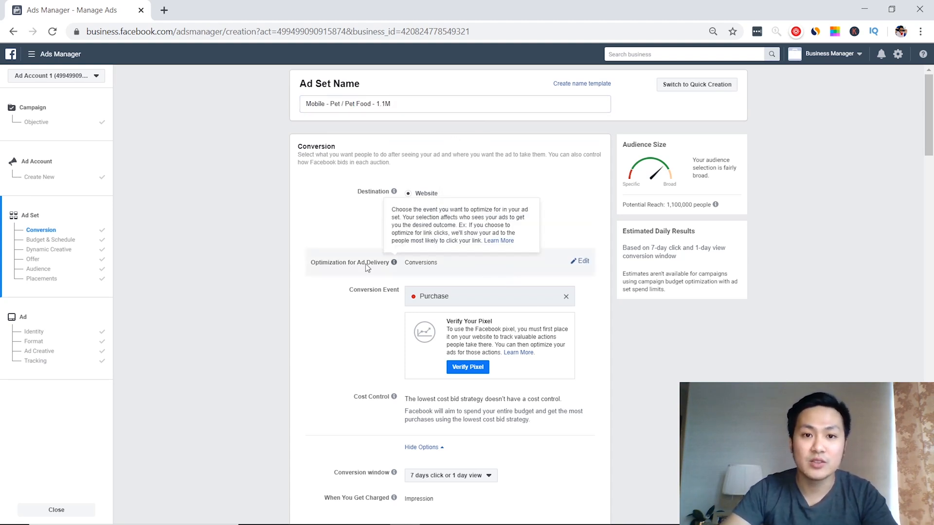
# Step: Go to the ad level and review the ad's identity, Single Image or Video format and media settings
pyautogui.click(16, 340)
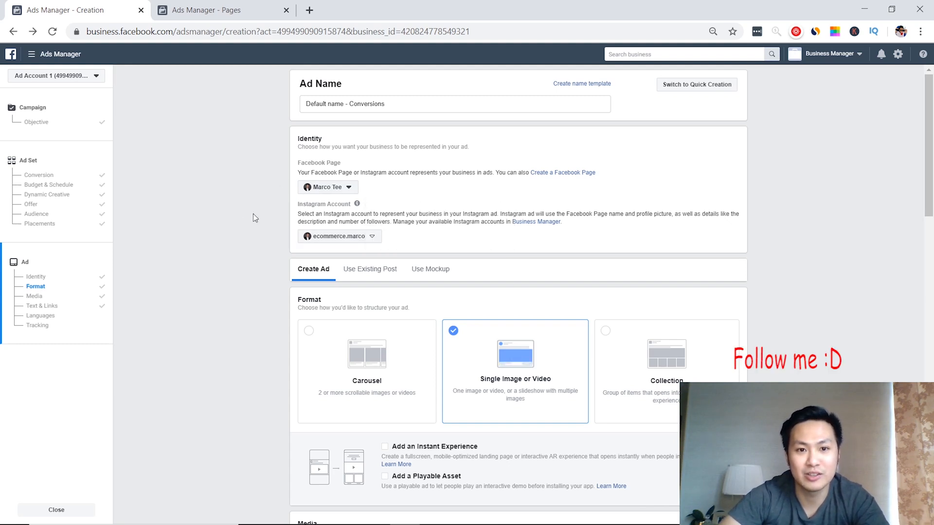
pyautogui.scroll(-2, 246, 319)
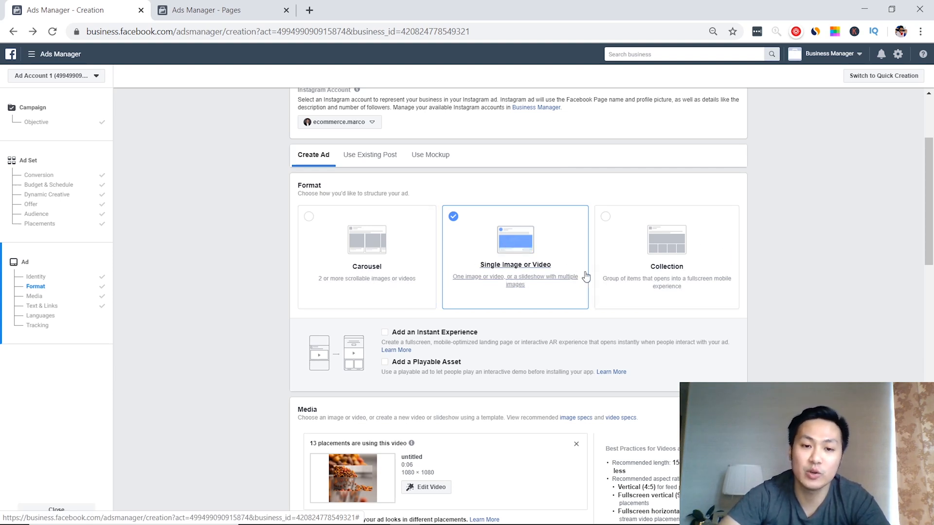
pyautogui.scroll(-1, 667, 279)
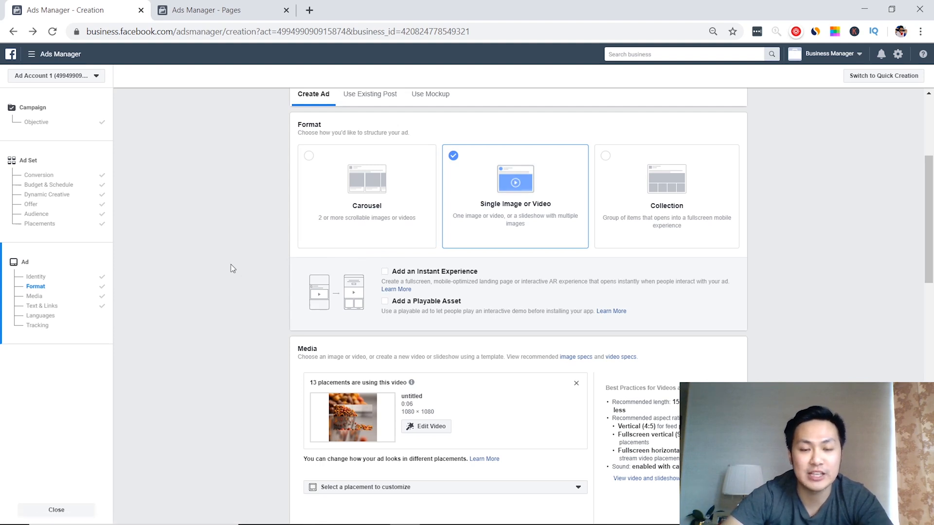
pyautogui.scroll(-4, 243, 253)
# Step: Edit the ad's video to use a Custom thumbnail with the suggested pet food image
pyautogui.moveTo(321, 196)
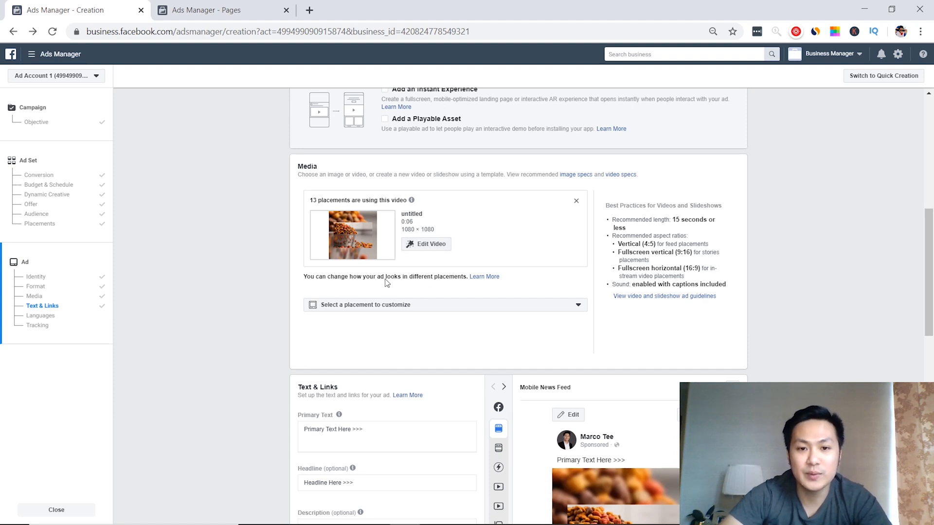
pyautogui.moveTo(407, 209)
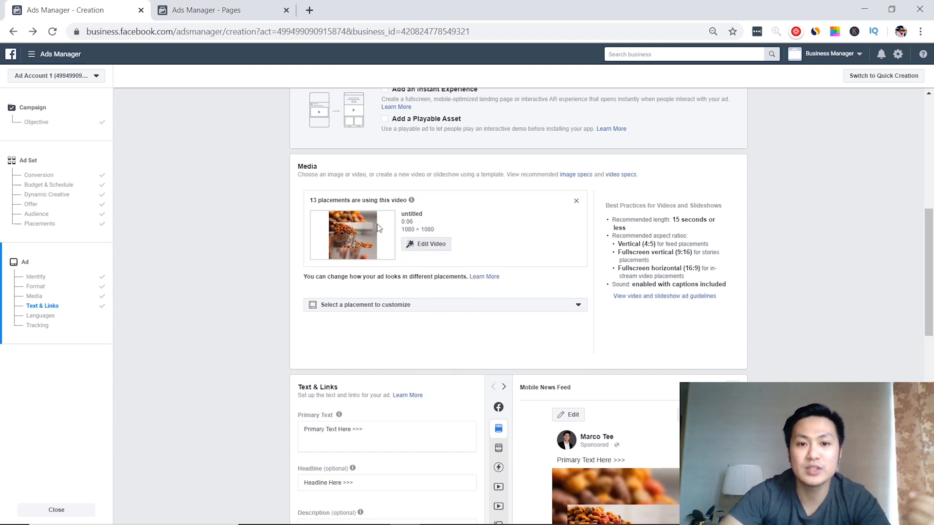
pyautogui.click(409, 246)
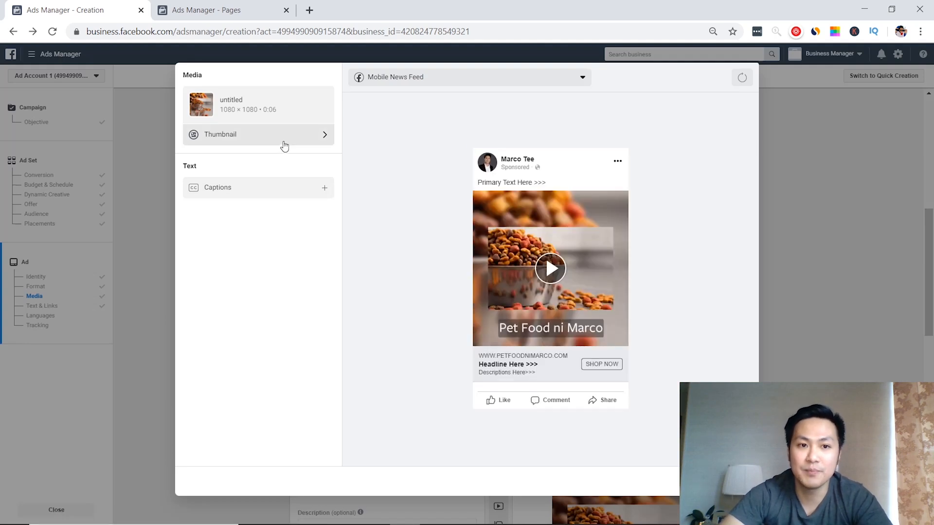
pyautogui.click(284, 142)
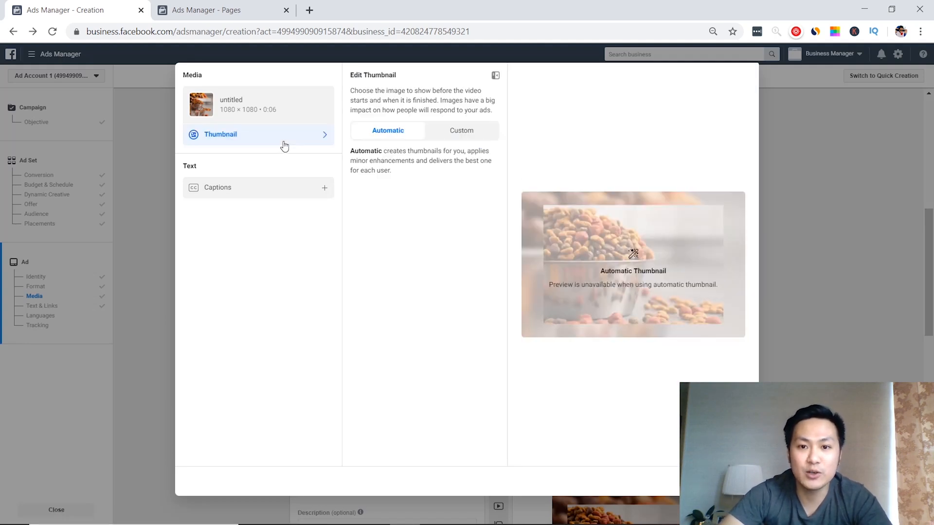
pyautogui.click(458, 134)
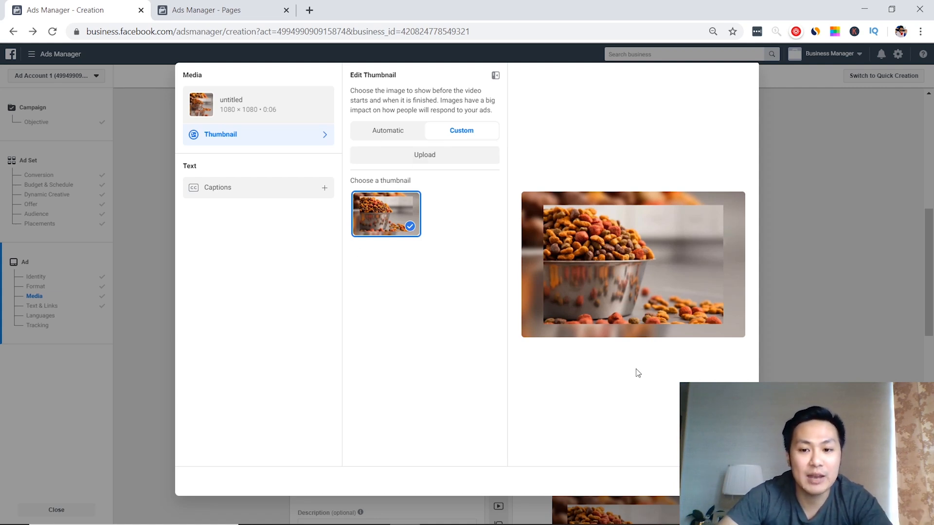
pyautogui.click(738, 481)
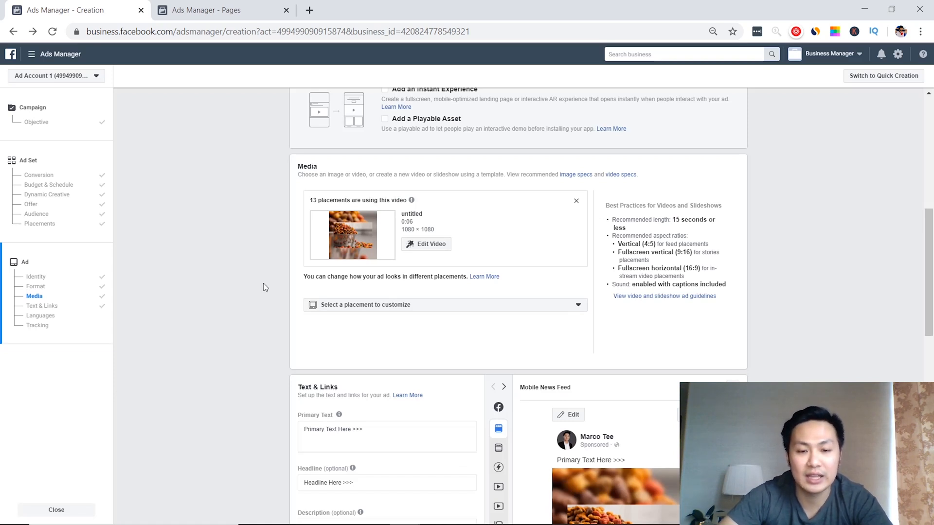
# Step: Review the ad's primary text, headline, description, website URL and available call-to-action choices against the Mobile News Feed preview
pyautogui.scroll(-5, 268, 278)
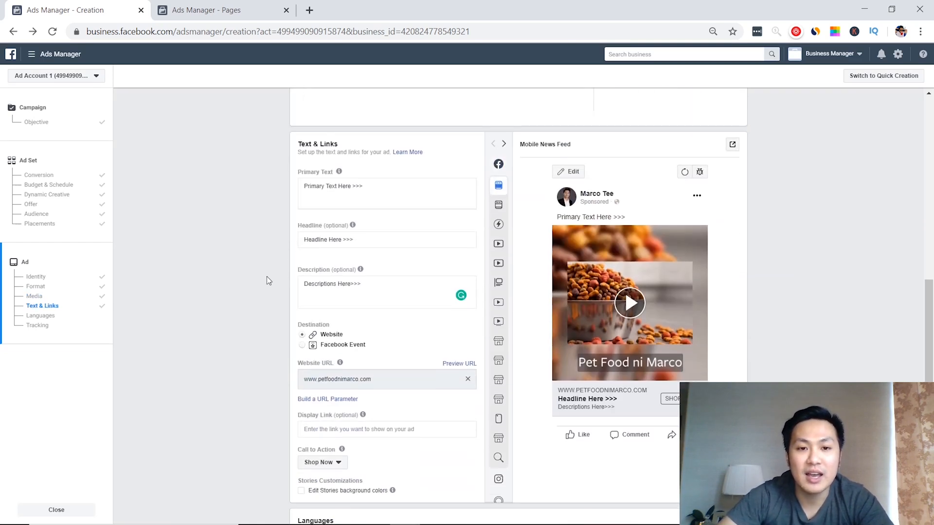
pyautogui.scroll(3, 261, 256)
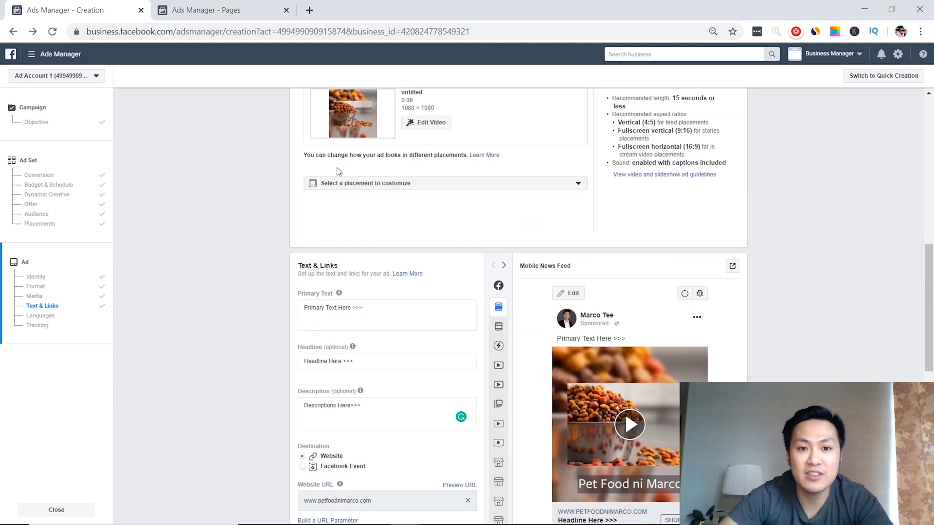
pyautogui.scroll(-3, 316, 219)
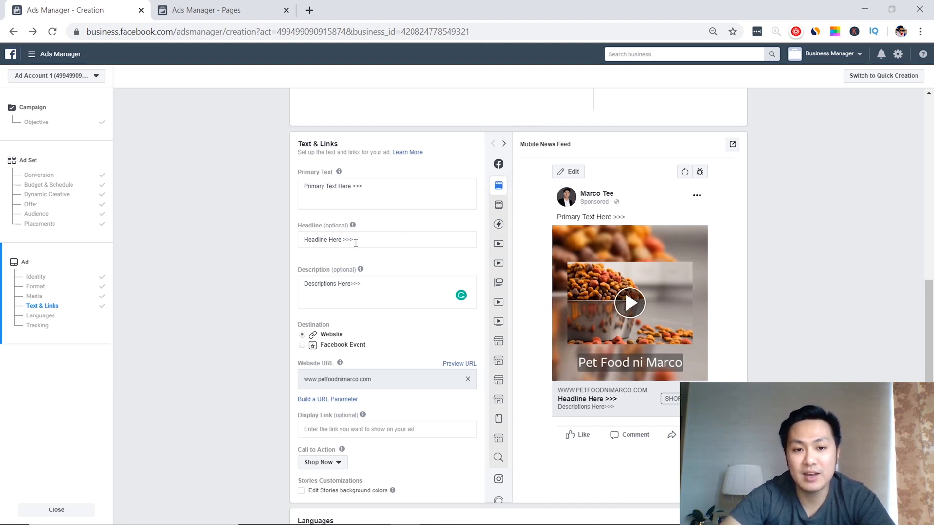
pyautogui.moveTo(343, 244); pyautogui.dragTo(291, 246)
pyautogui.click(312, 238)
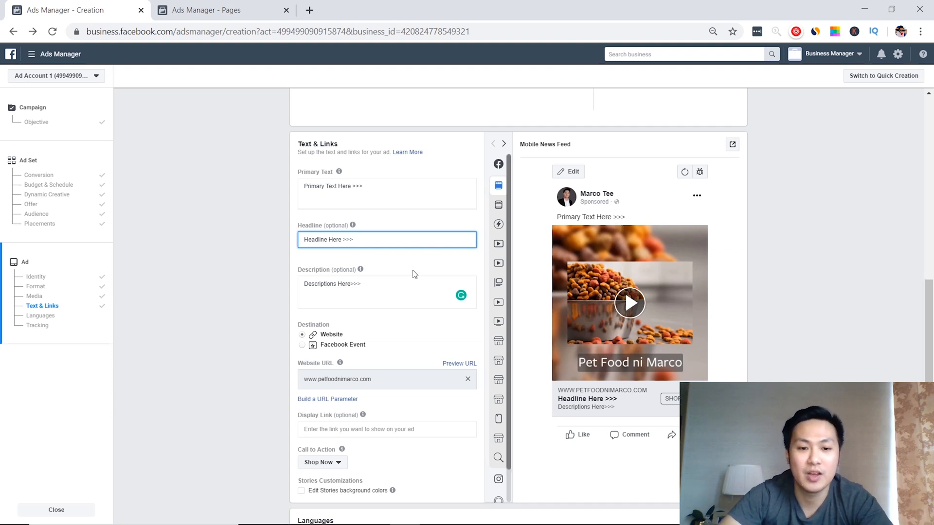
pyautogui.scroll(-2, 438, 296)
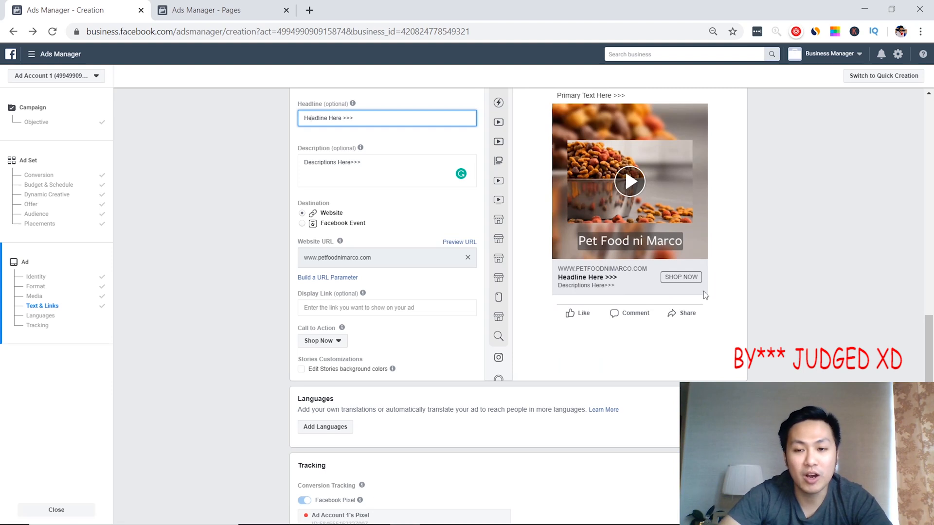
pyautogui.click(327, 342)
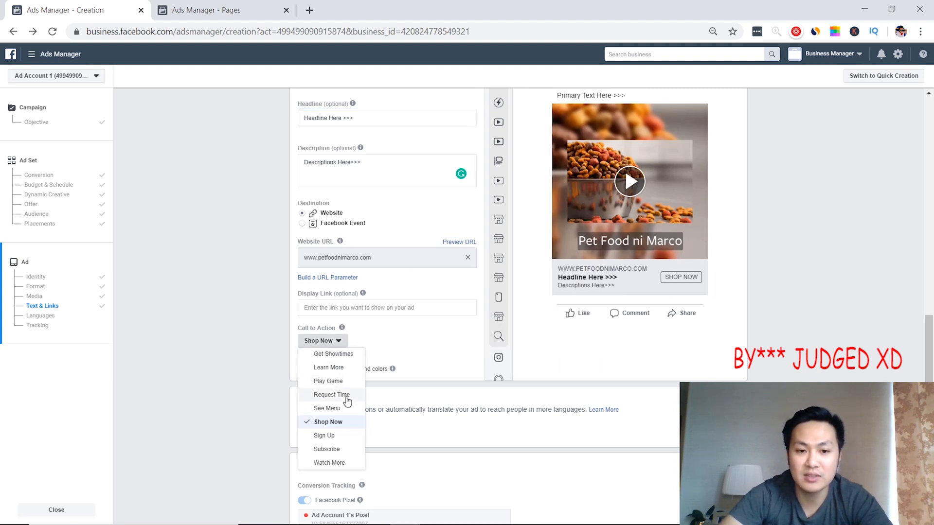
pyautogui.click(604, 383)
pyautogui.scroll(3, 608, 374)
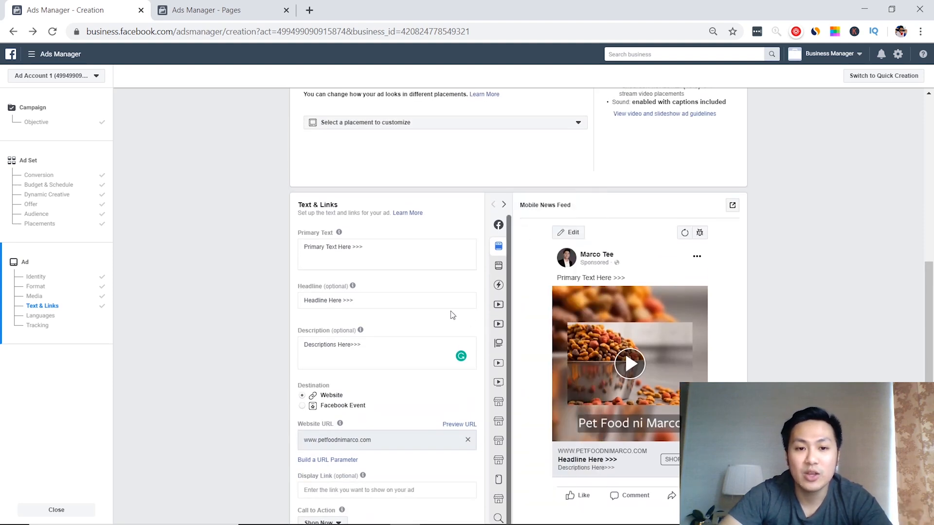
pyautogui.scroll(-1, 292, 281)
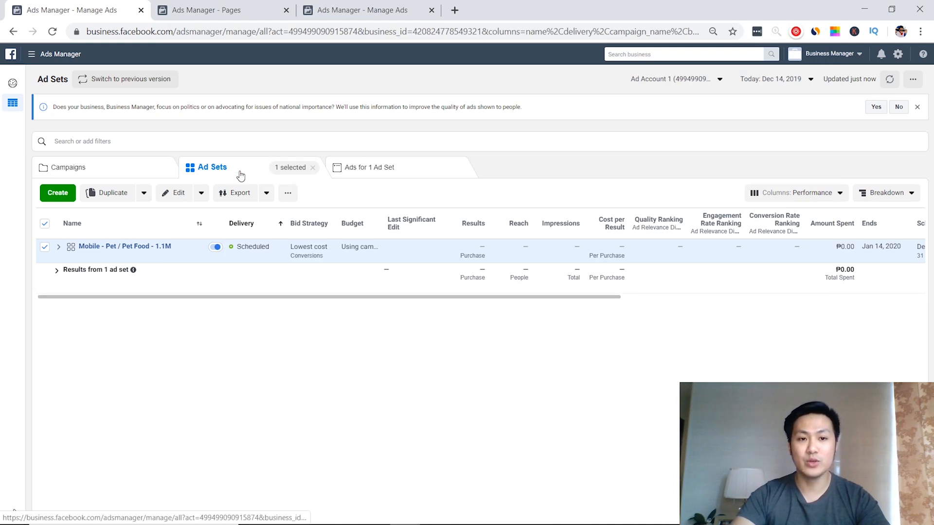
# Step: Edit the Mobile - Pet / Pet Food - 1.1M ad set to run as ongoing without a scheduled end date
pyautogui.moveTo(129, 261)
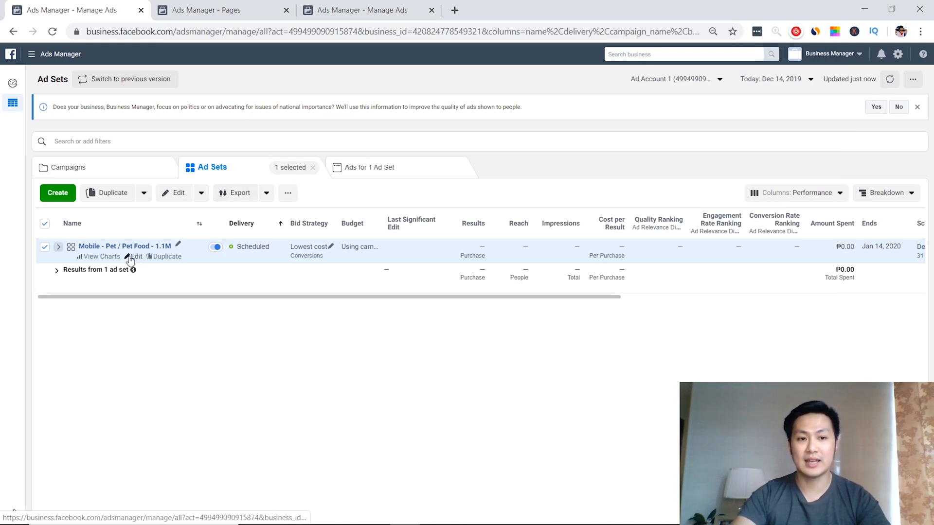
pyautogui.click(132, 257)
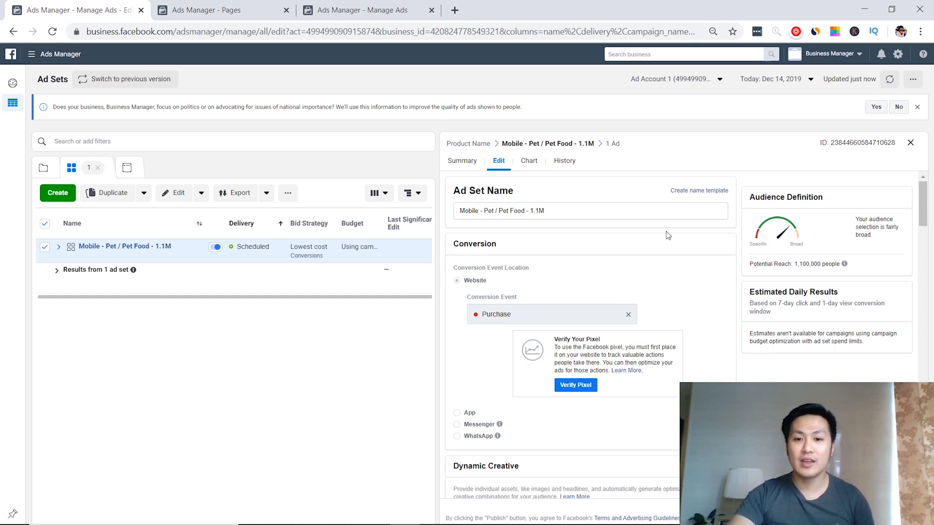
pyautogui.scroll(-6, 668, 236)
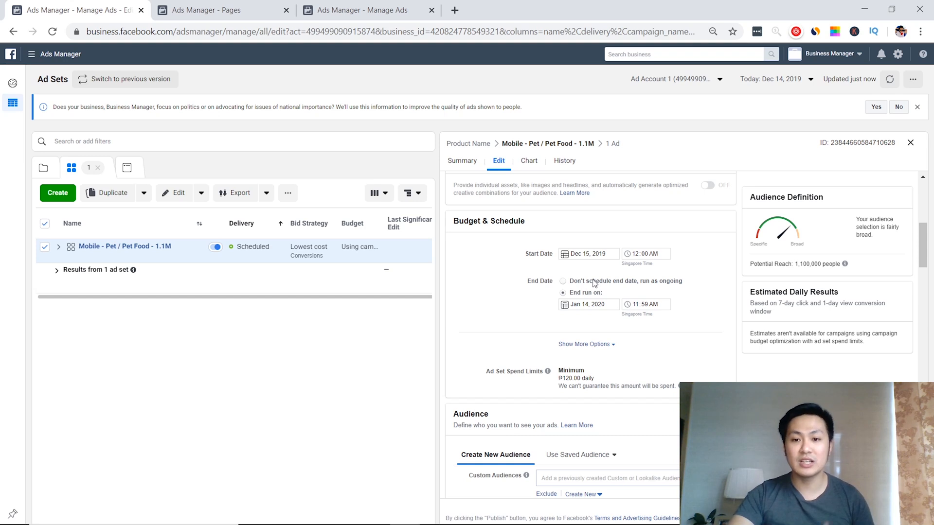
pyautogui.click(563, 282)
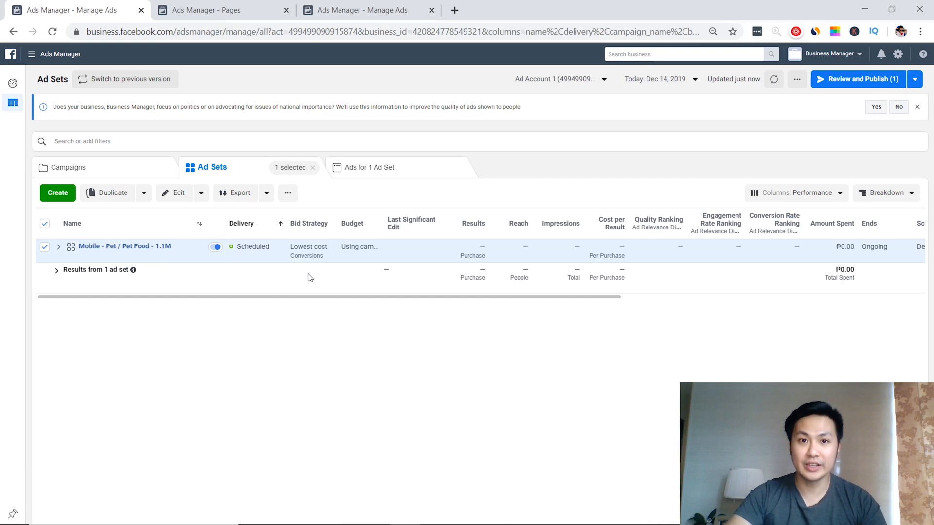
# Step: Edit the ad set's Default name - Conversions ad to use the existing Facebook post ">>> Ad Copy Text <<<"
pyautogui.click(361, 172)
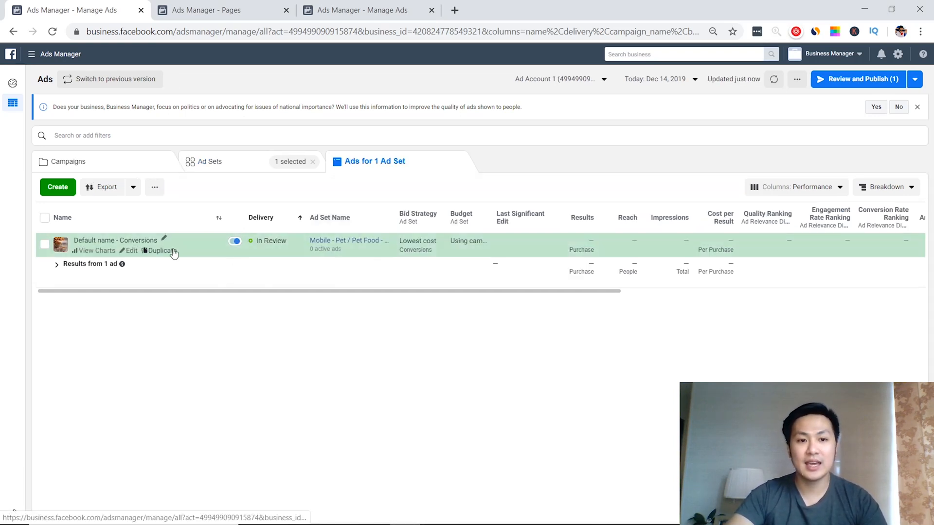
pyautogui.click(130, 251)
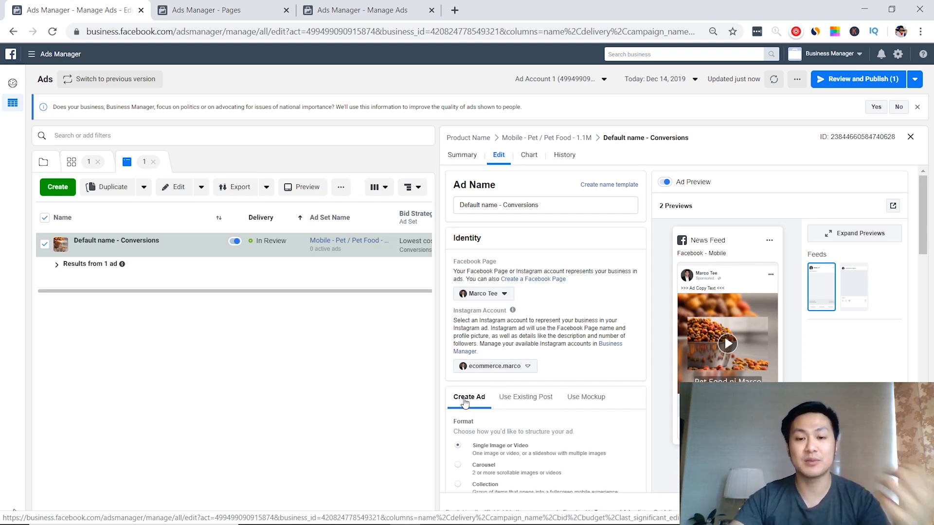
pyautogui.click(539, 397)
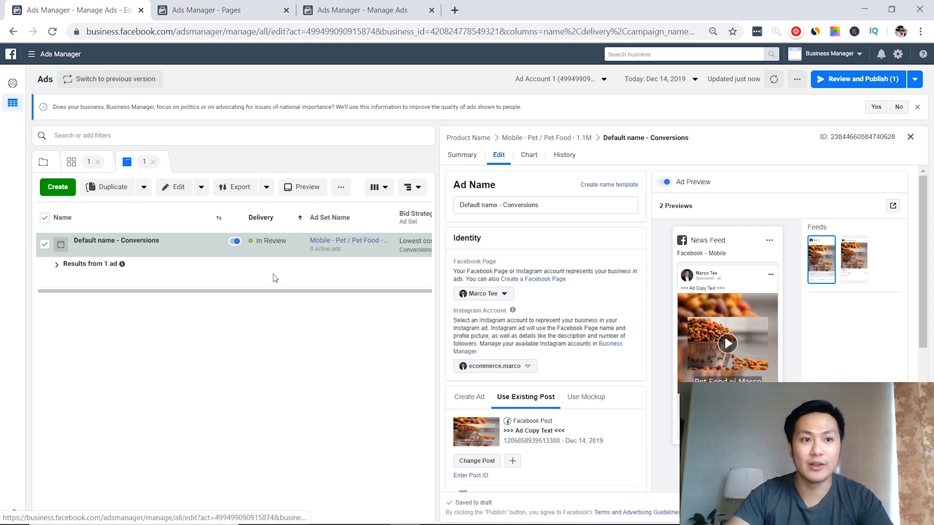
pyautogui.click(51, 55)
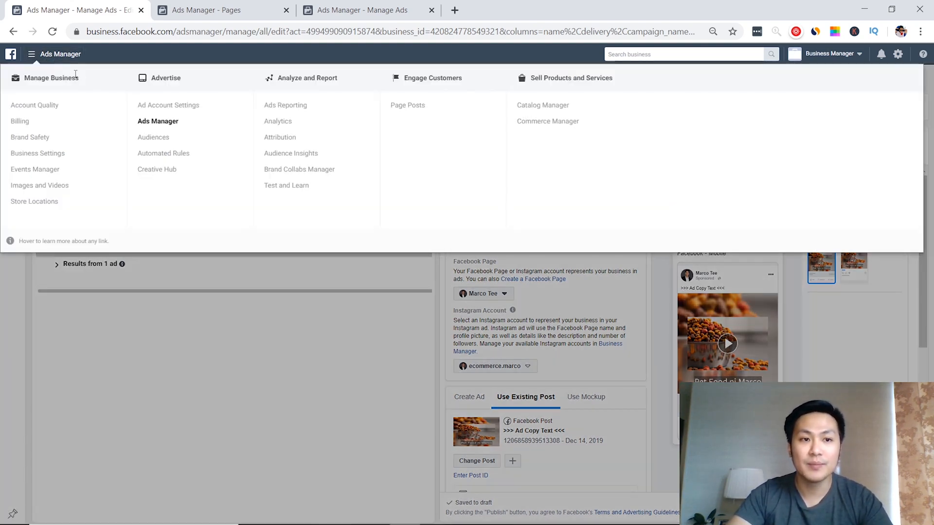
pyautogui.rightClick(394, 109)
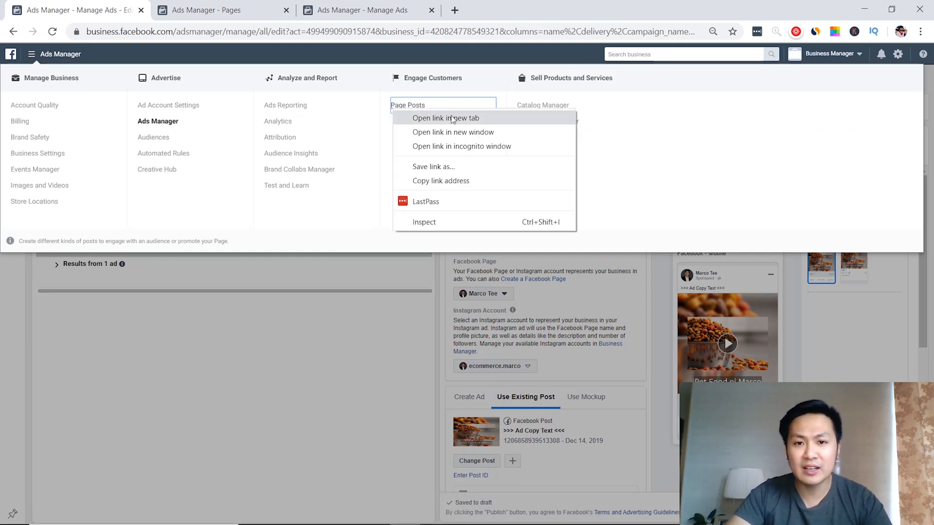
pyautogui.click(276, 312)
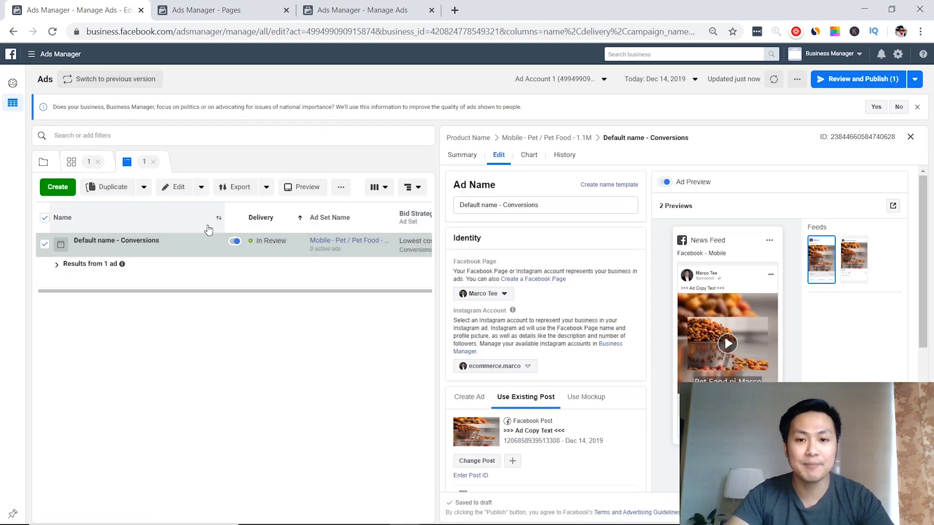
# Step: Close the post details on the Page Posts page and copy the ID of the ">>> Ad Copy Text <<<" ads post
pyautogui.click(184, 14)
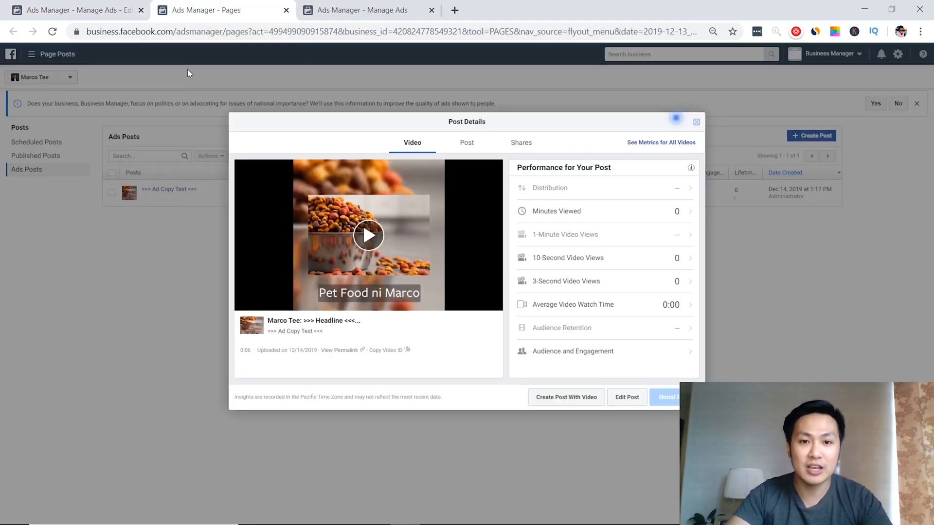
pyautogui.click(697, 122)
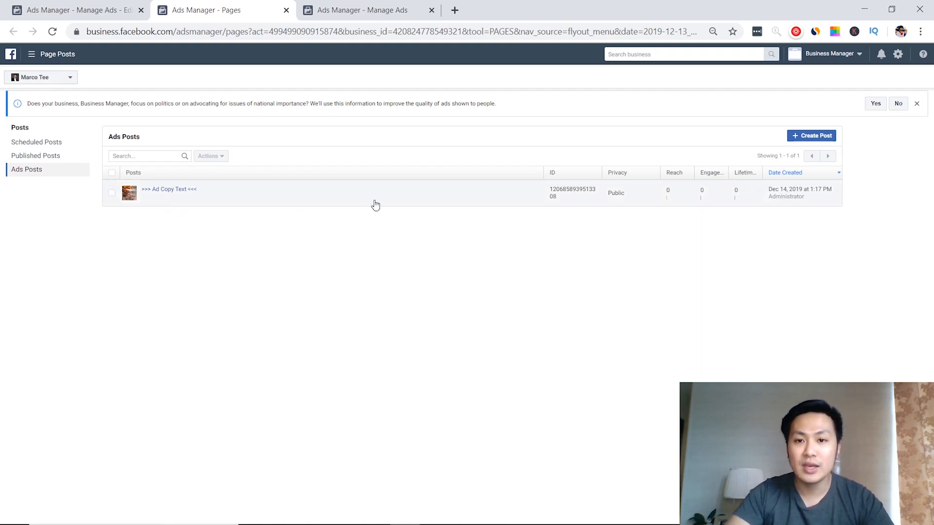
pyautogui.doubleClick(549, 195)
pyautogui.hotkey('ctrl', 'c')
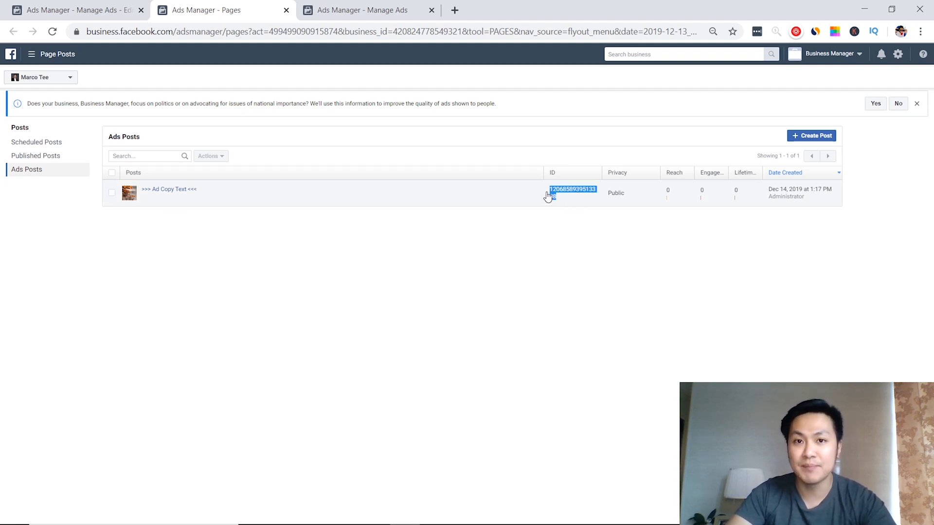
pyautogui.click(549, 194)
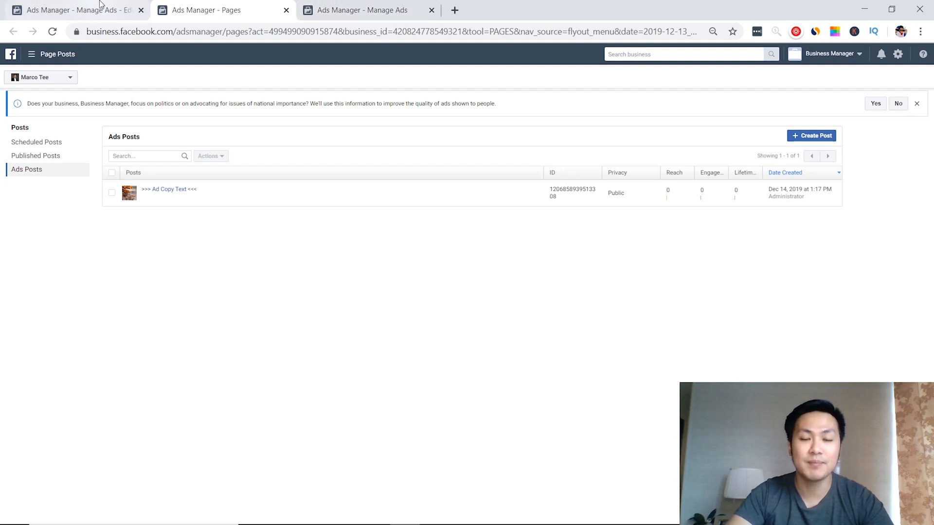
# Step: Submit the copied post ID as the existing post for the Default name - Conversions ad
pyautogui.click(77, 10)
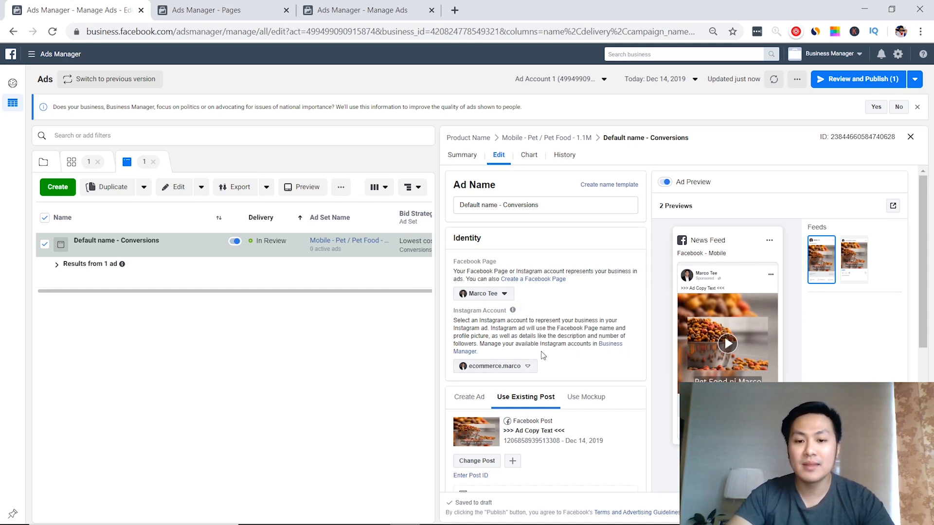
pyautogui.scroll(-1, 540, 360)
pyautogui.click(470, 414)
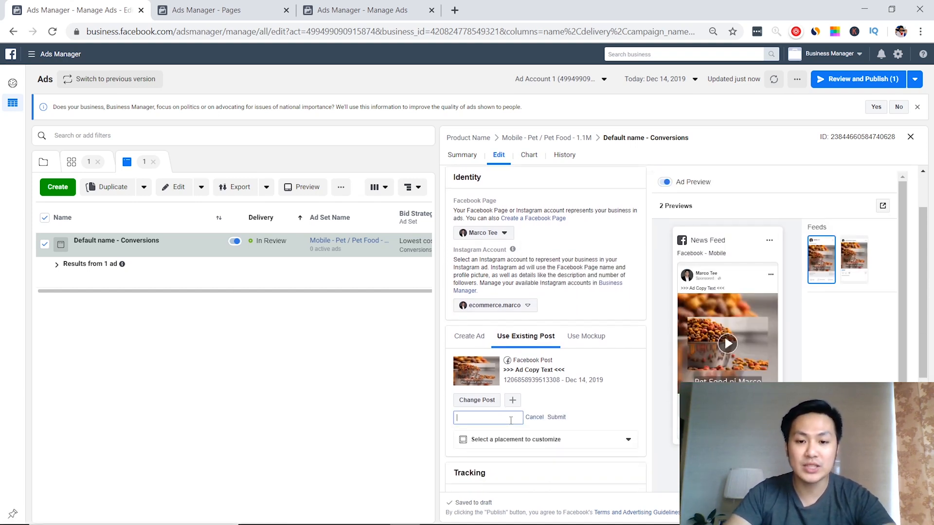
pyautogui.hotkey('ctrl', 'v')
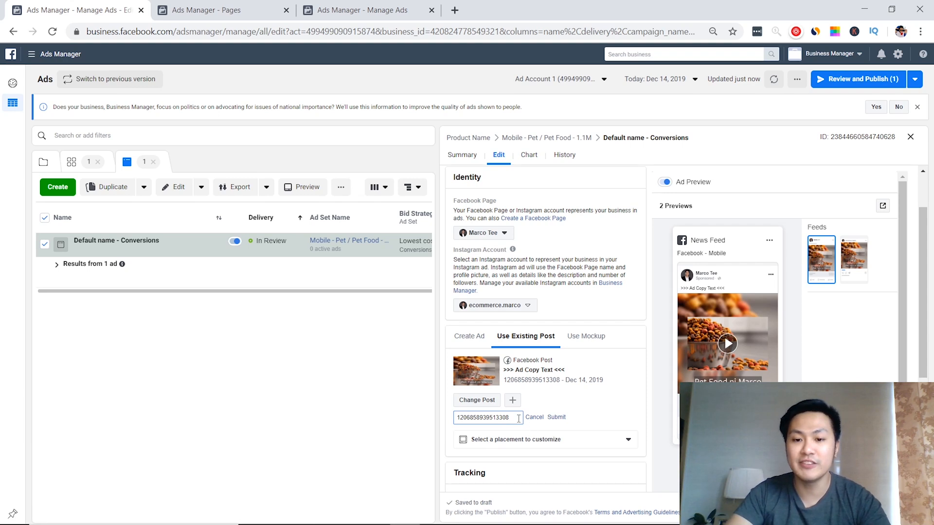
pyautogui.click(556, 417)
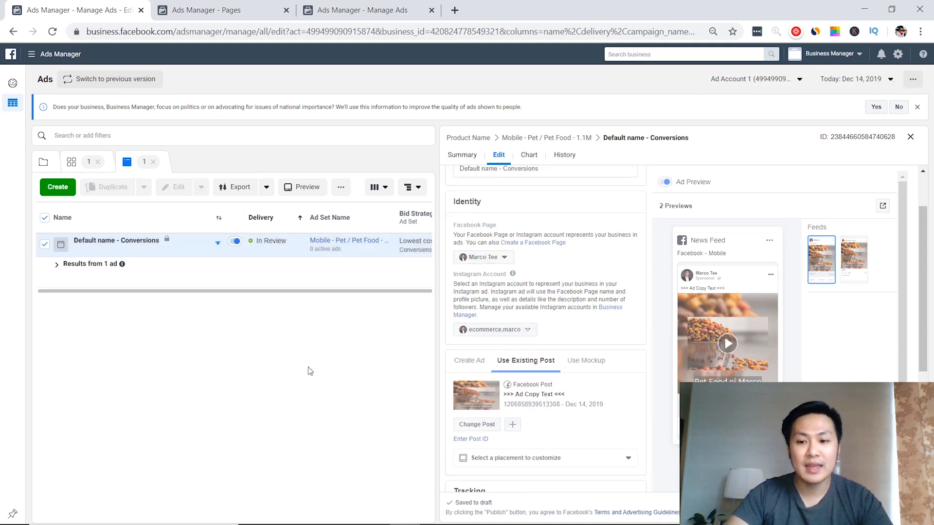
# Step: Duplicate the Mobile - Pet / Pet Food - 1.1M ad set into the original campaign with 9 copies
pyautogui.moveTo(339, 251)
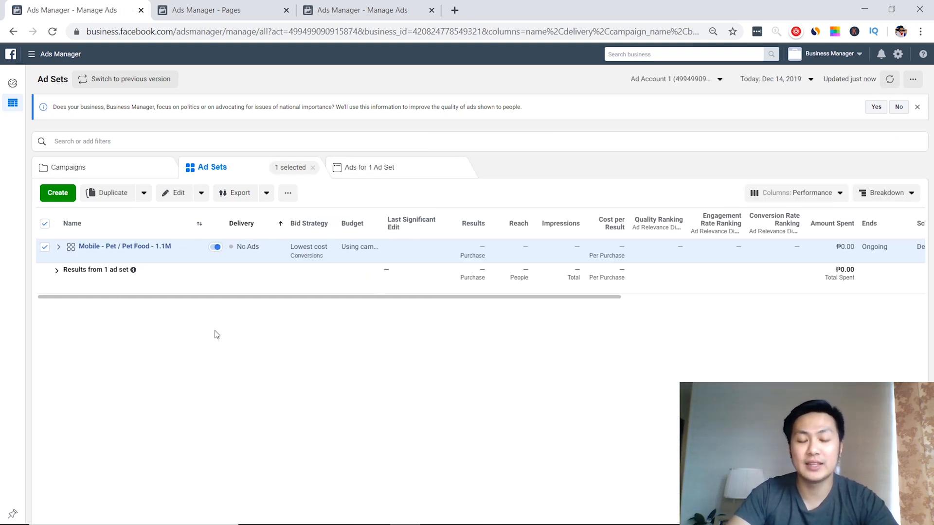
pyautogui.moveTo(167, 258)
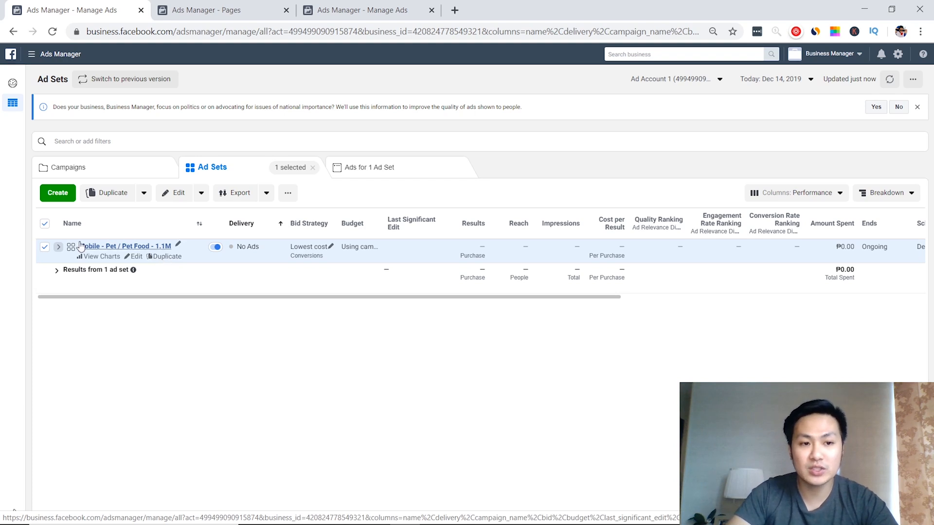
pyautogui.click(164, 256)
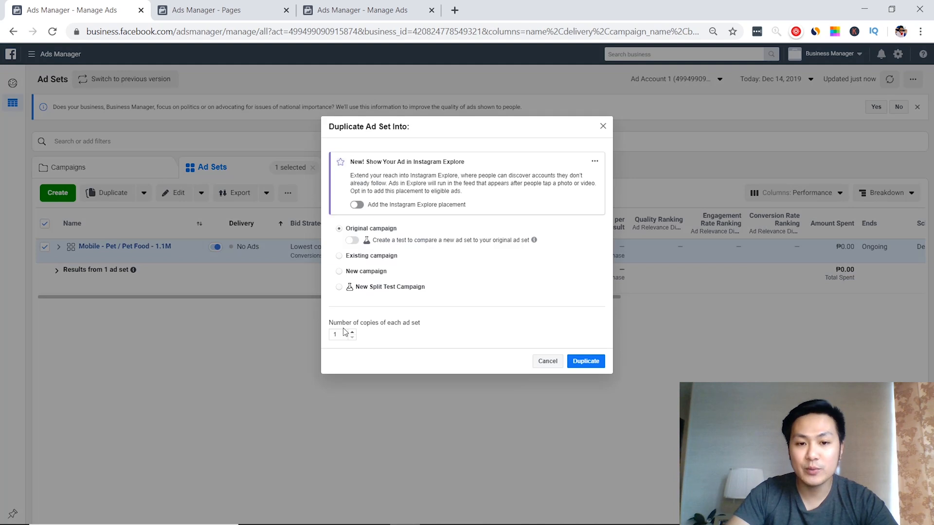
pyautogui.write('9')
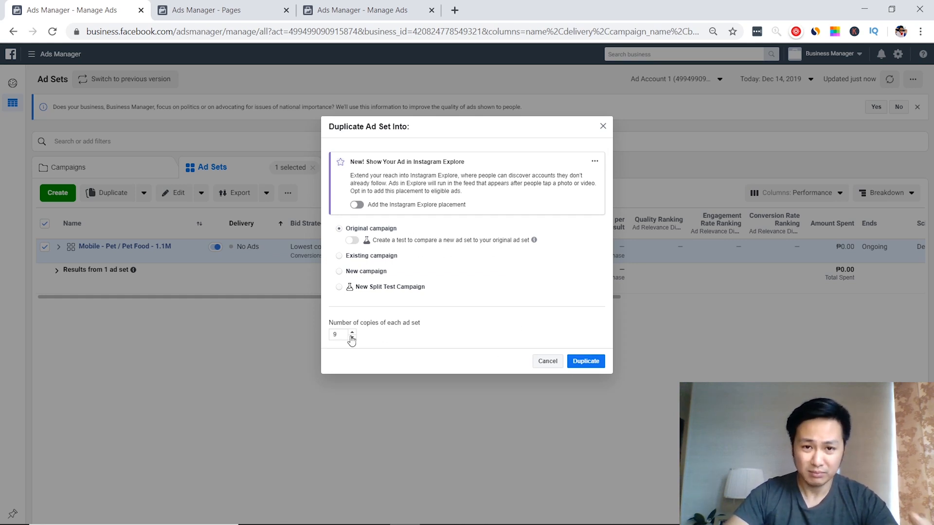
pyautogui.click(592, 365)
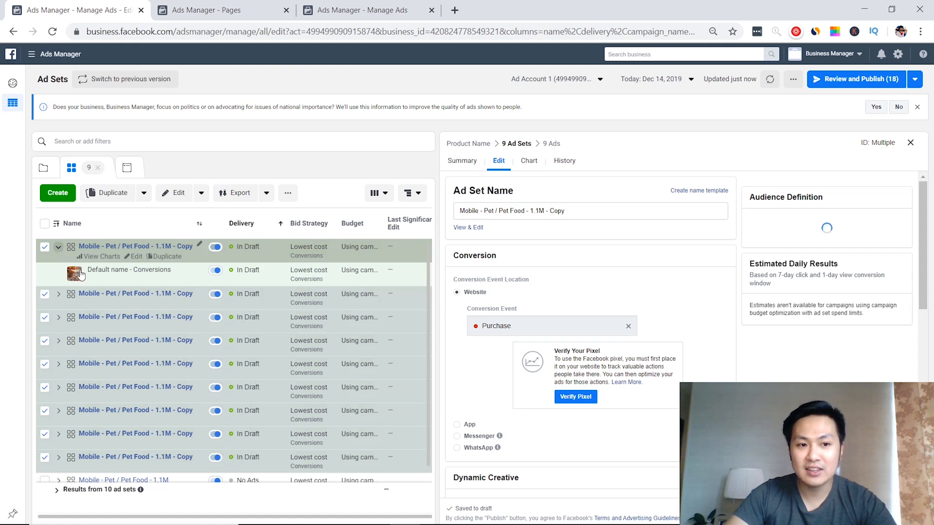
pyautogui.click(58, 247)
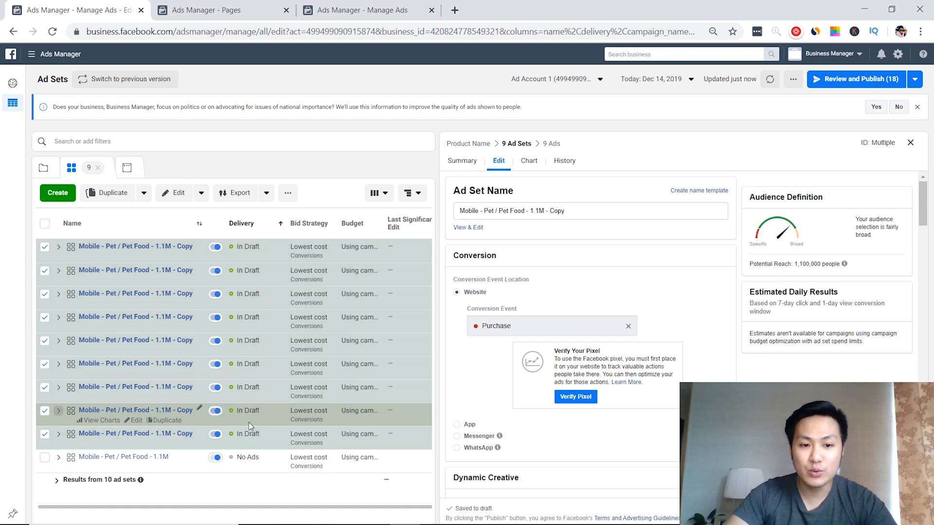
# Step: Replace the Pets interest with Dogs in the last ad set copy's detailed targeting, keeping Pet food as the must-also-match interest
pyautogui.click(266, 435)
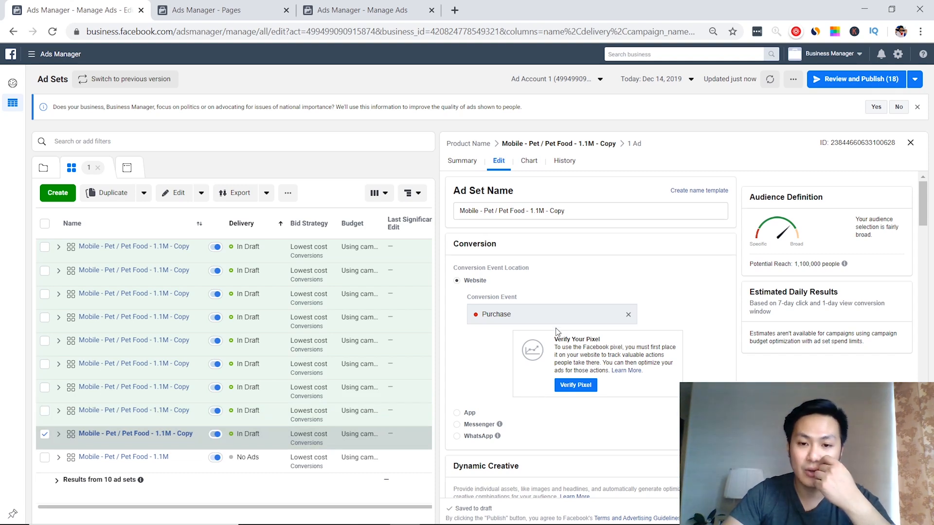
pyautogui.scroll(-12, 683, 344)
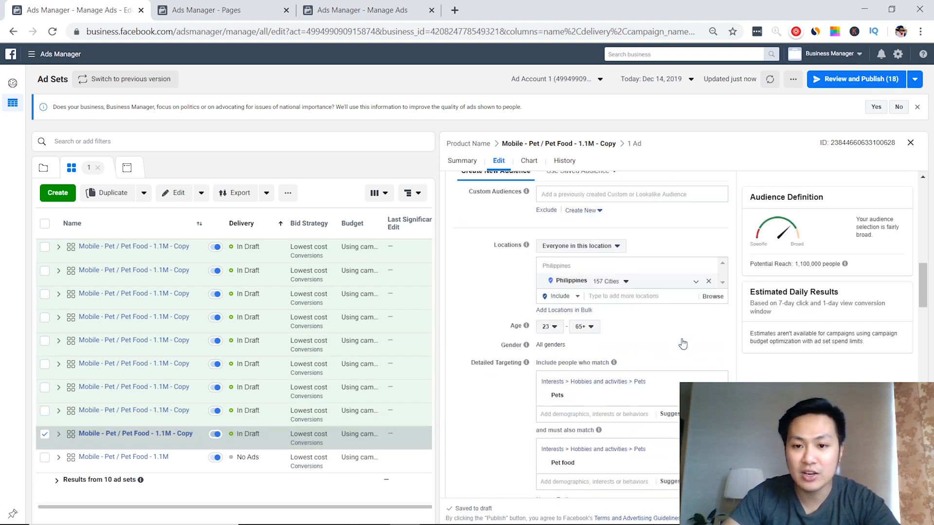
pyautogui.scroll(-4, 684, 344)
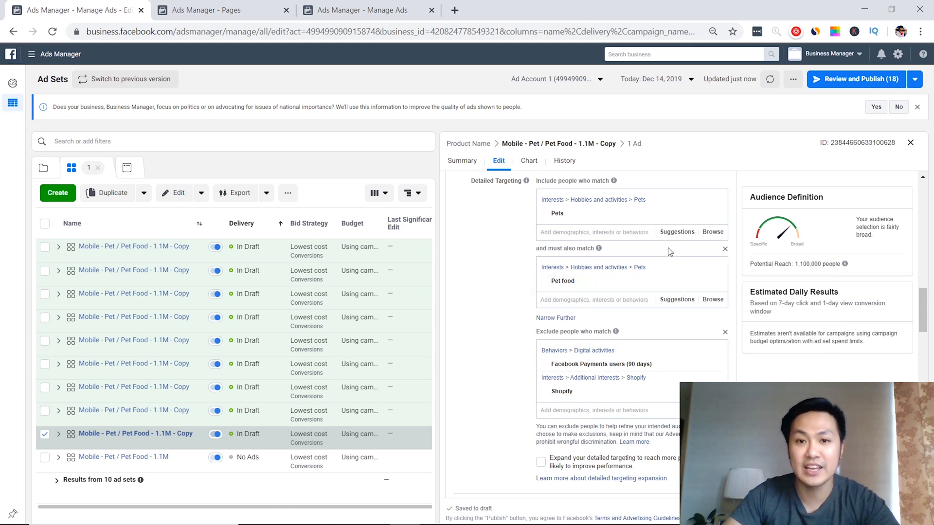
pyautogui.click(669, 233)
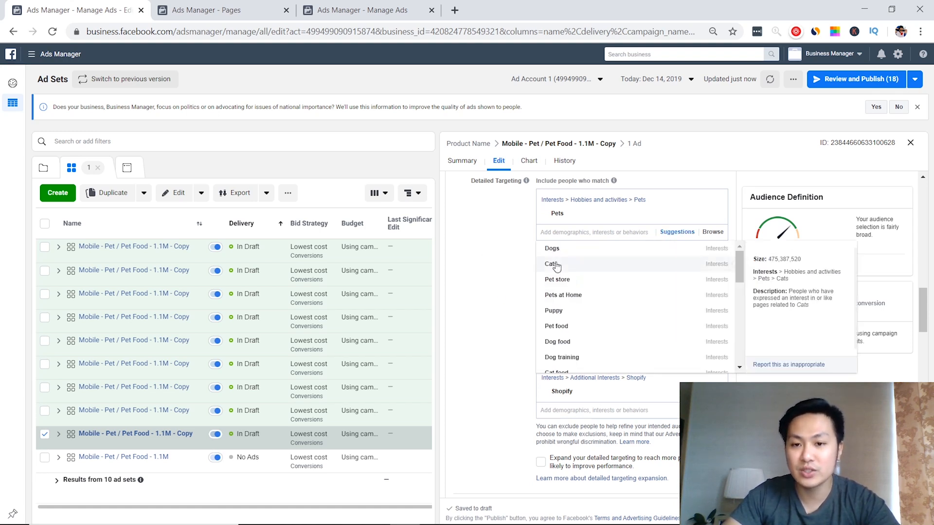
pyautogui.click(580, 251)
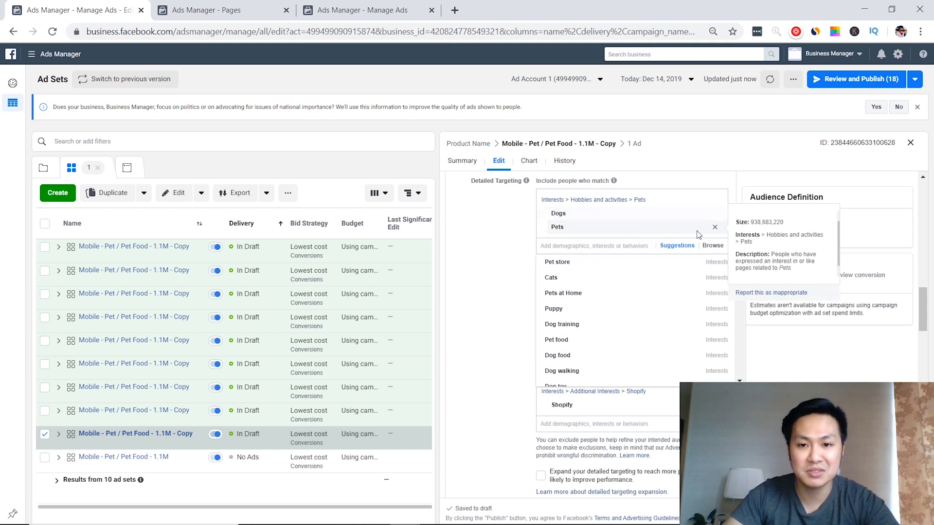
pyautogui.click(715, 215)
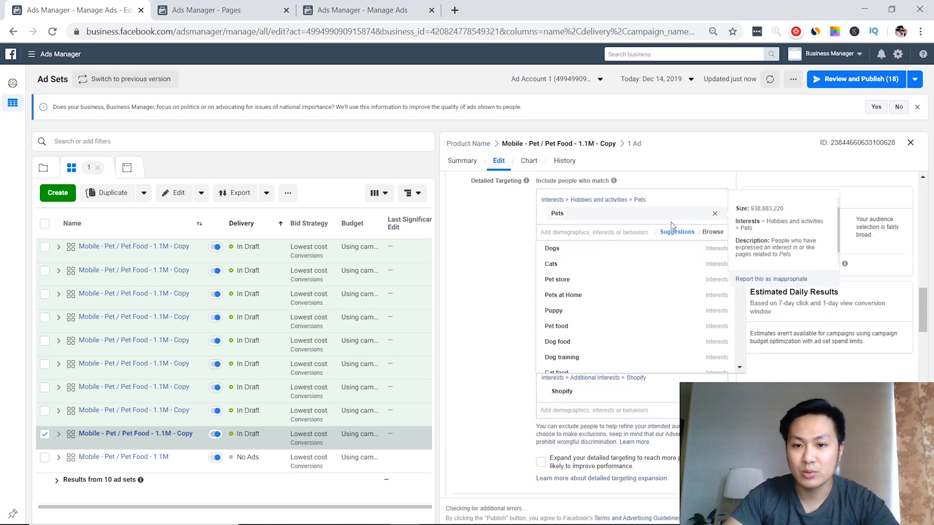
pyautogui.click(600, 250)
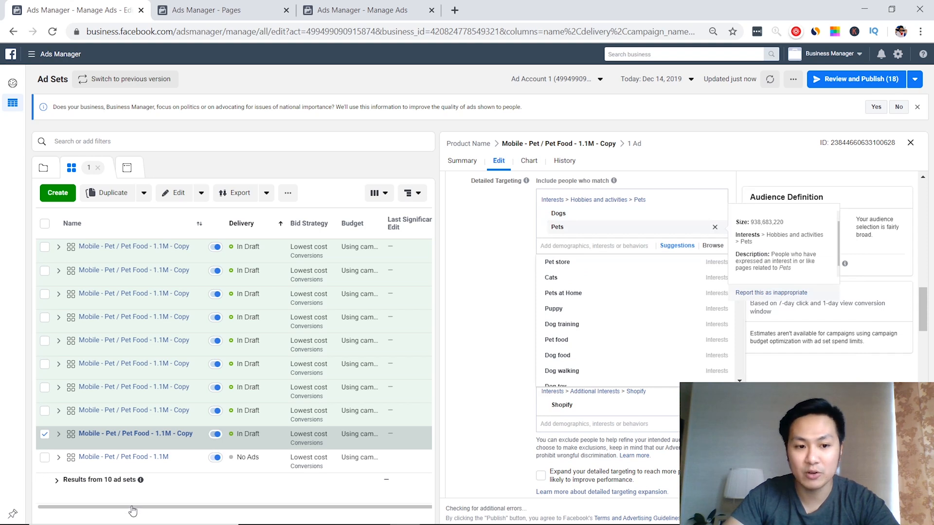
pyautogui.click(713, 227)
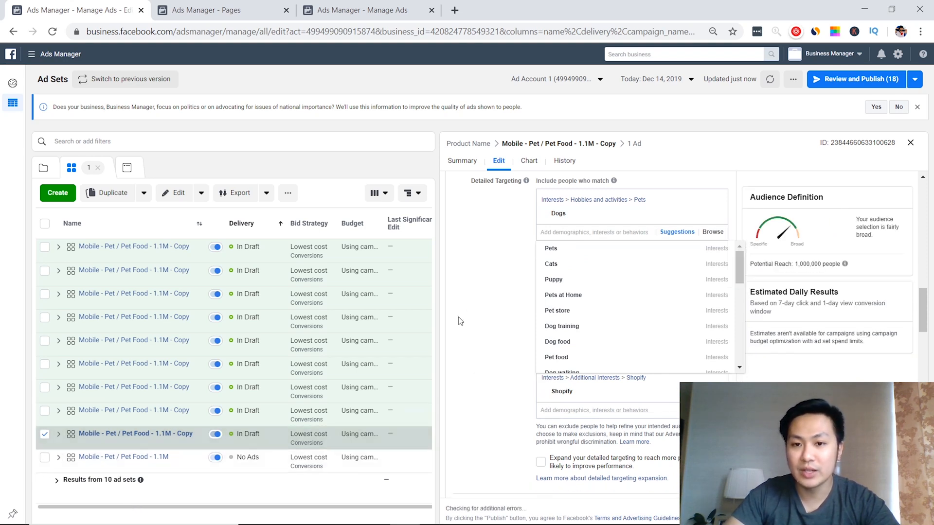
pyautogui.click(497, 227)
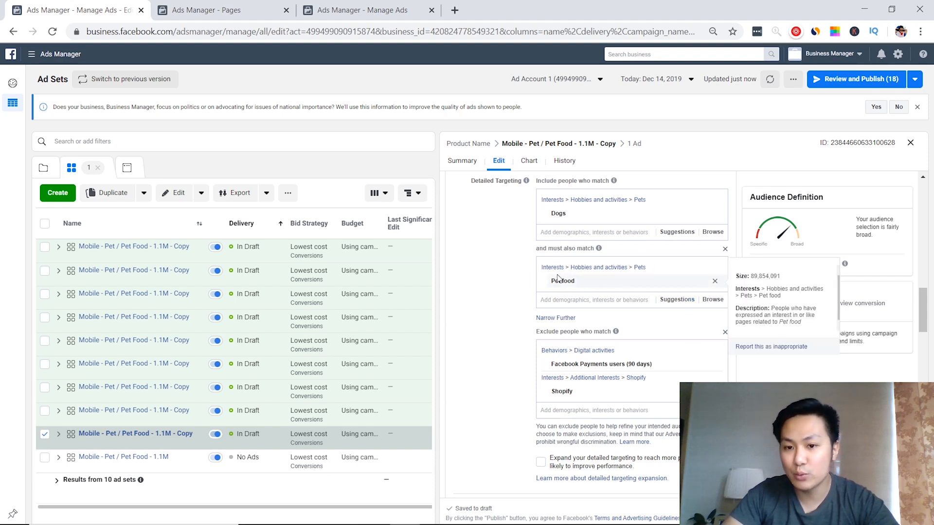
# Step: Rename the edited ad set copy as Mobile - Dog / Pet Food - 1M
pyautogui.scroll(10, 539, 320)
pyautogui.scroll(1, 539, 319)
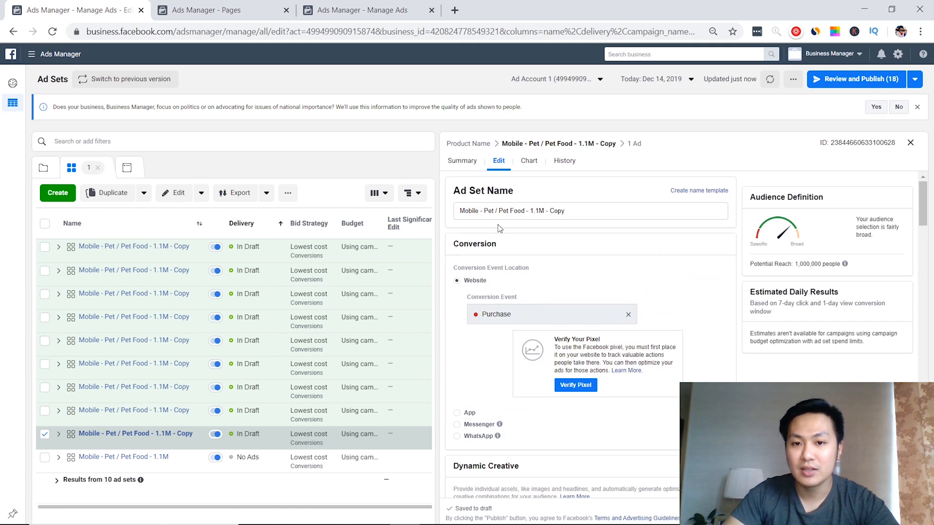
pyautogui.moveTo(571, 214); pyautogui.dragTo(486, 214)
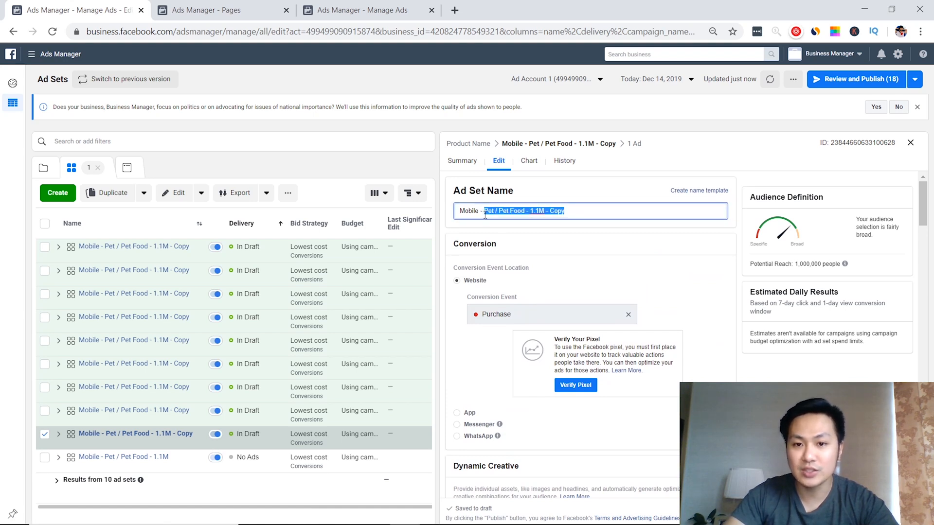
pyautogui.write('Dog')
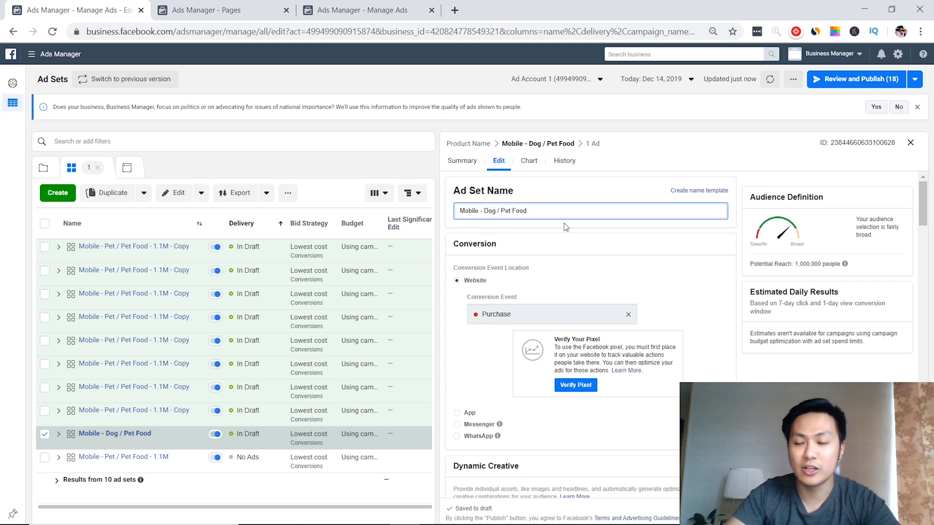
pyautogui.write('- 1')
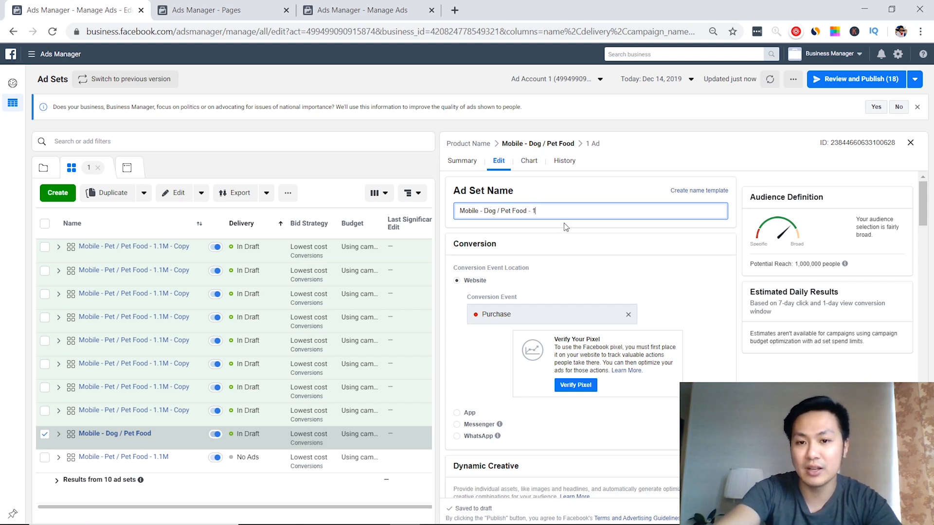
pyautogui.write('M')
pyautogui.click(575, 268)
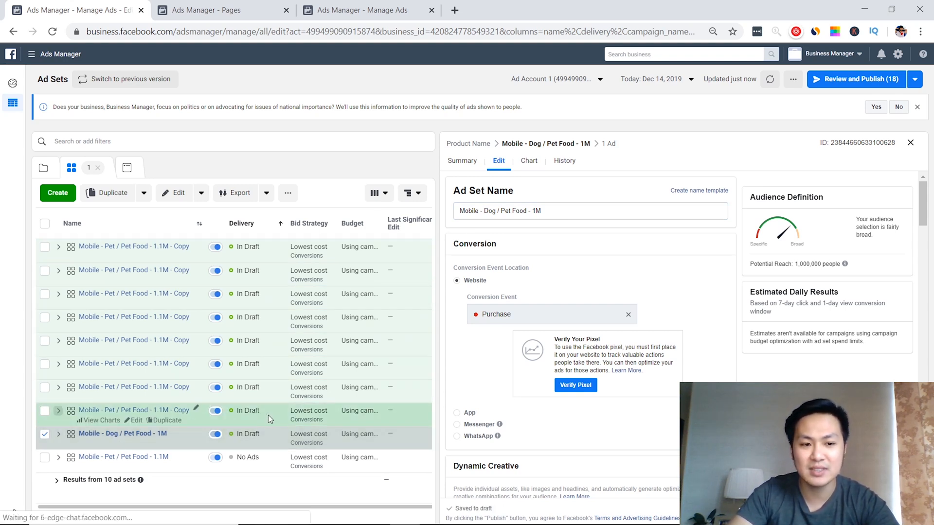
# Step: Select the nine duplicated mobile ad sets, and extend the selection to all ten ad sets in the campaign
pyautogui.click(230, 407)
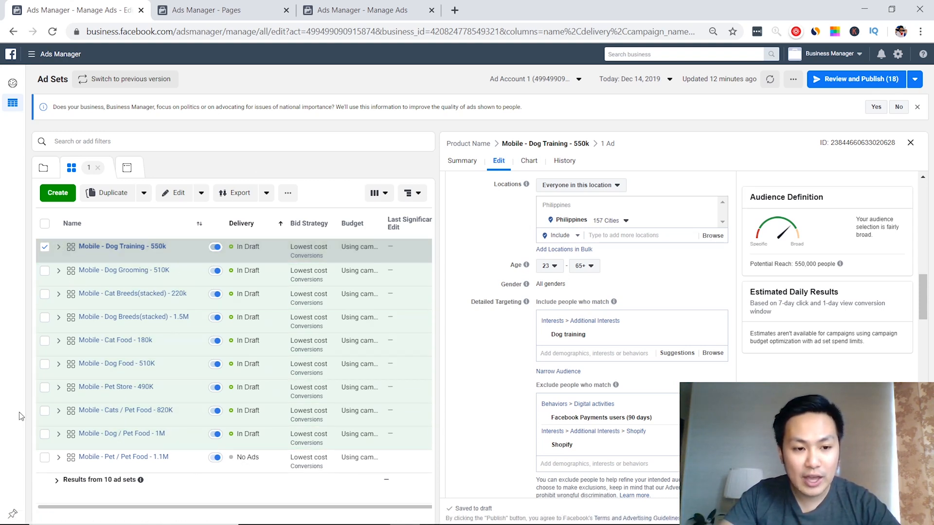
pyautogui.keyDown('shift'); pyautogui.click(44, 434); pyautogui.keyUp('shift')
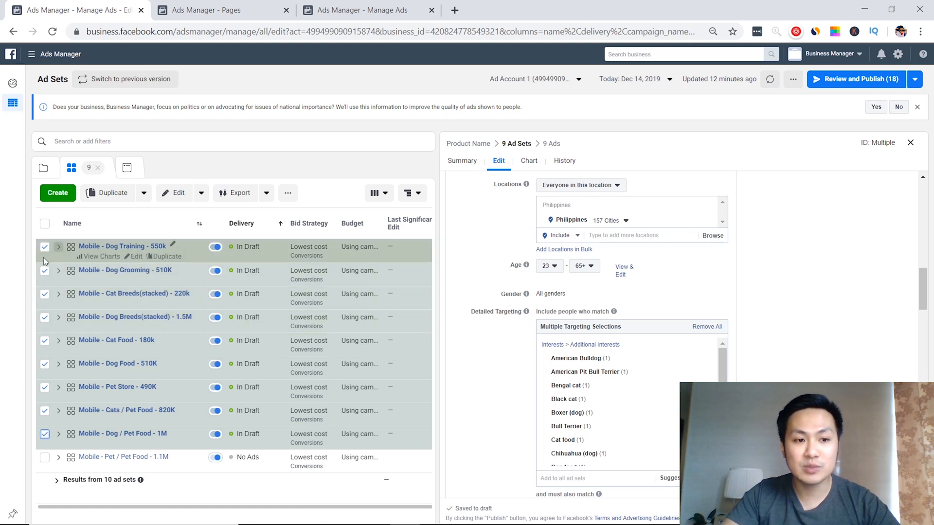
pyautogui.click(44, 223)
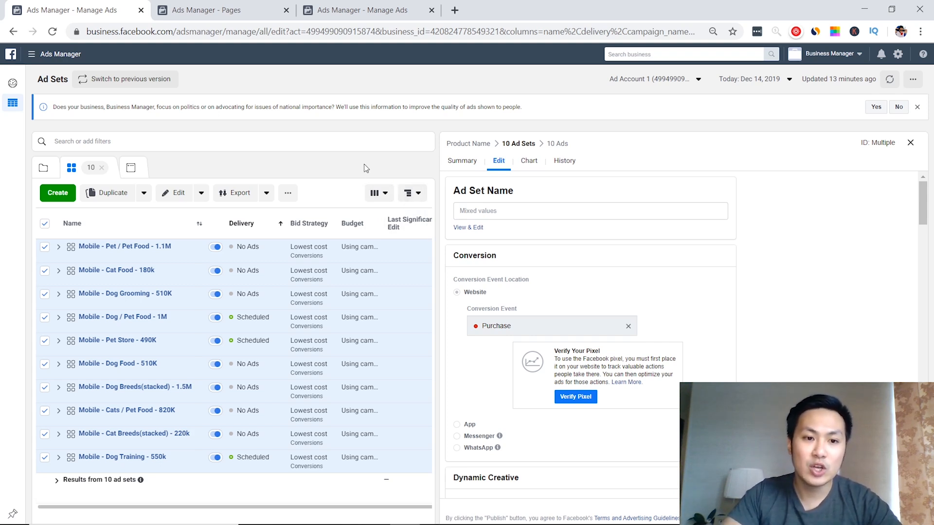
# Step: Close the ad set editor and refresh the ad sets table
pyautogui.click(910, 143)
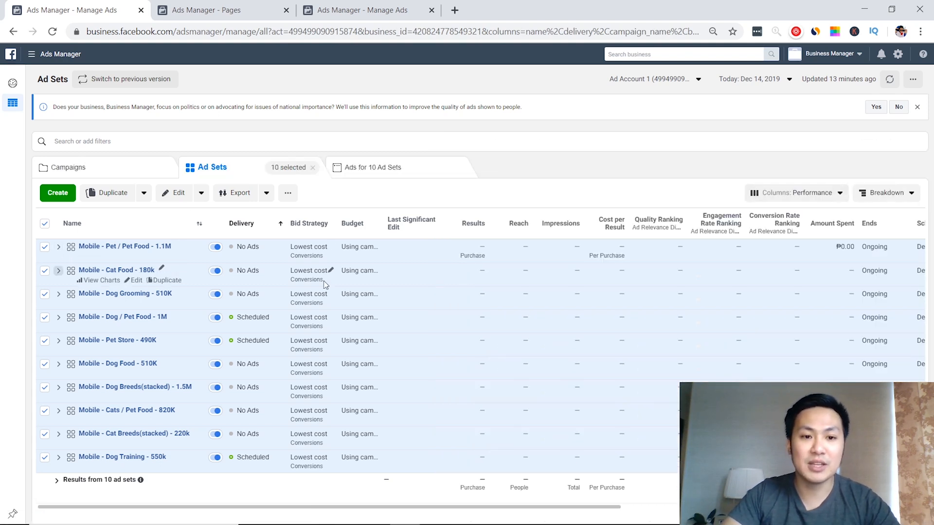
pyautogui.click(889, 79)
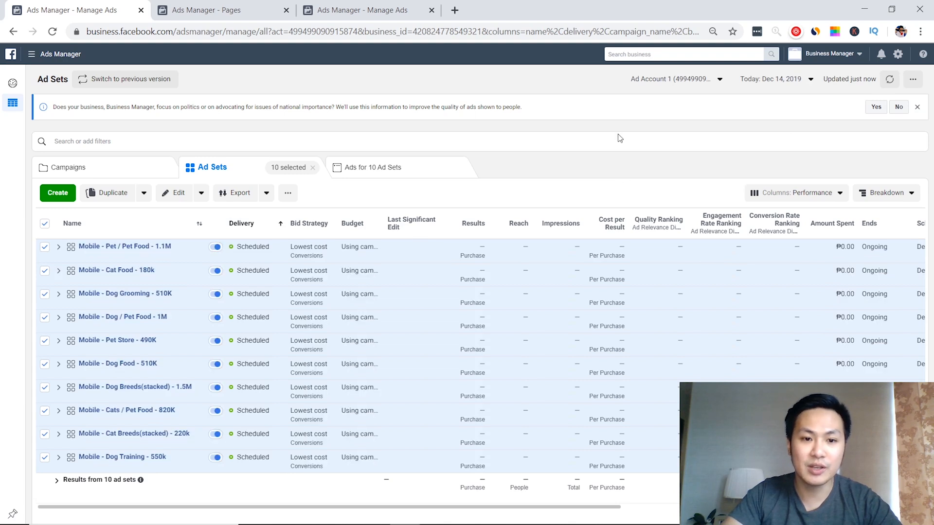